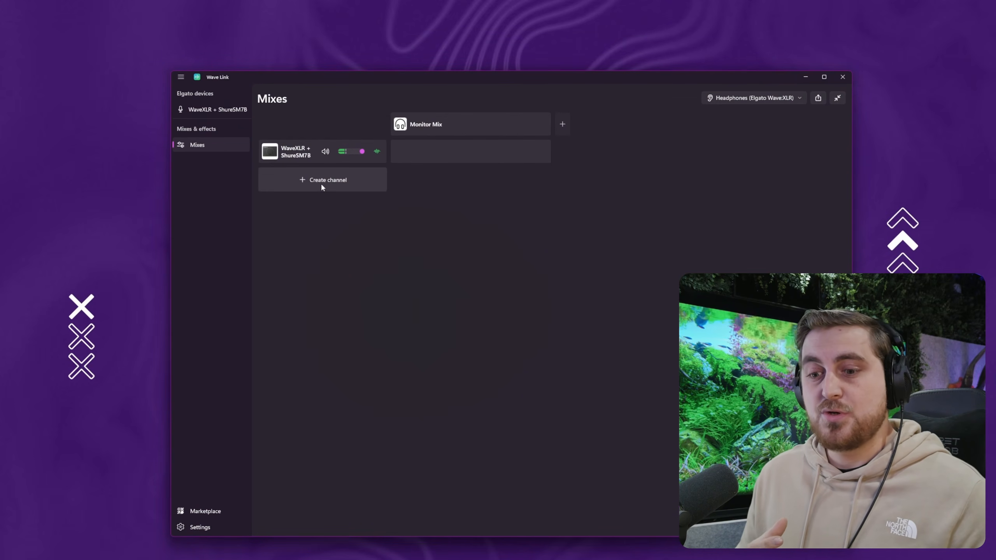
# - Create a channel for Firefox and add Google Chrome and Microsoft Edge to its apps
pyautogui.click(324, 189)
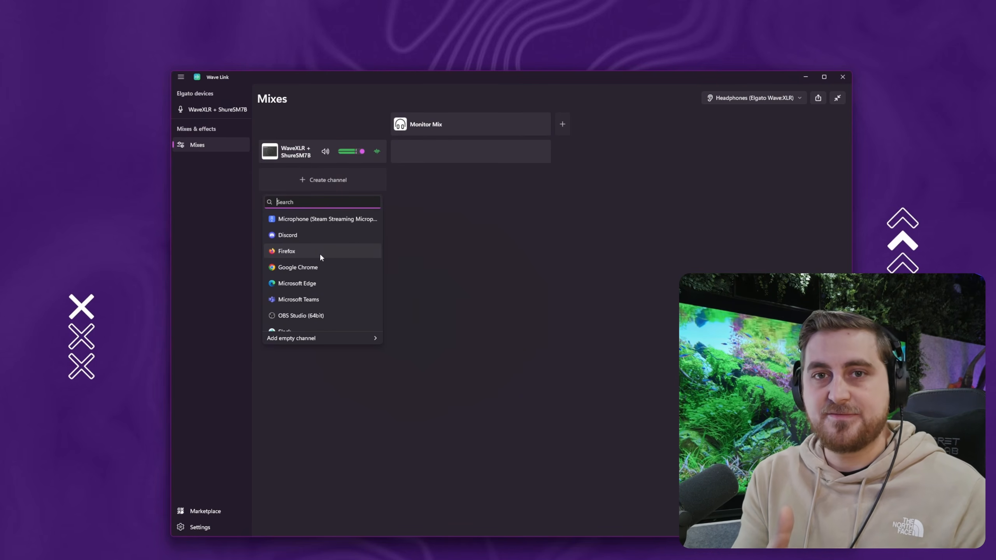
pyautogui.click(322, 252)
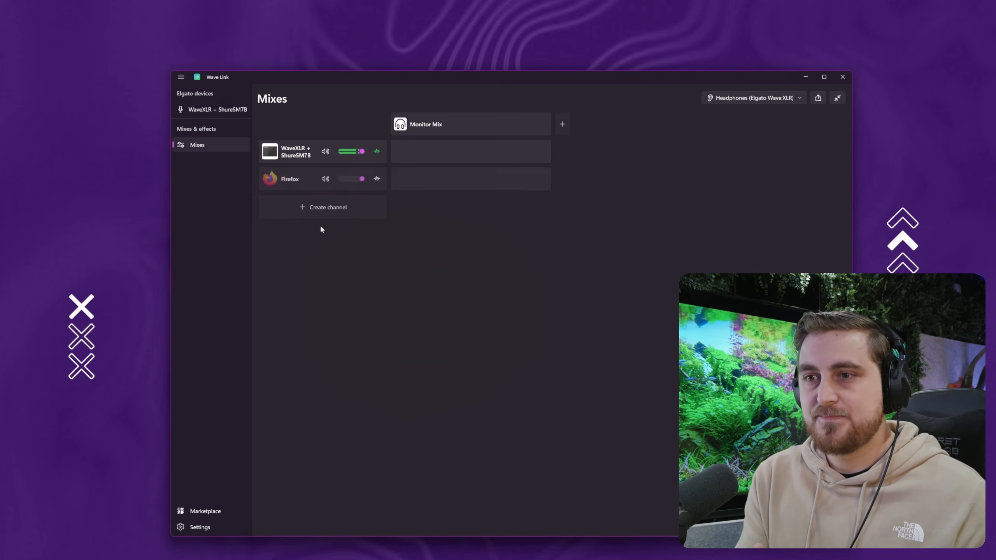
pyautogui.click(304, 179)
pyautogui.click(566, 257)
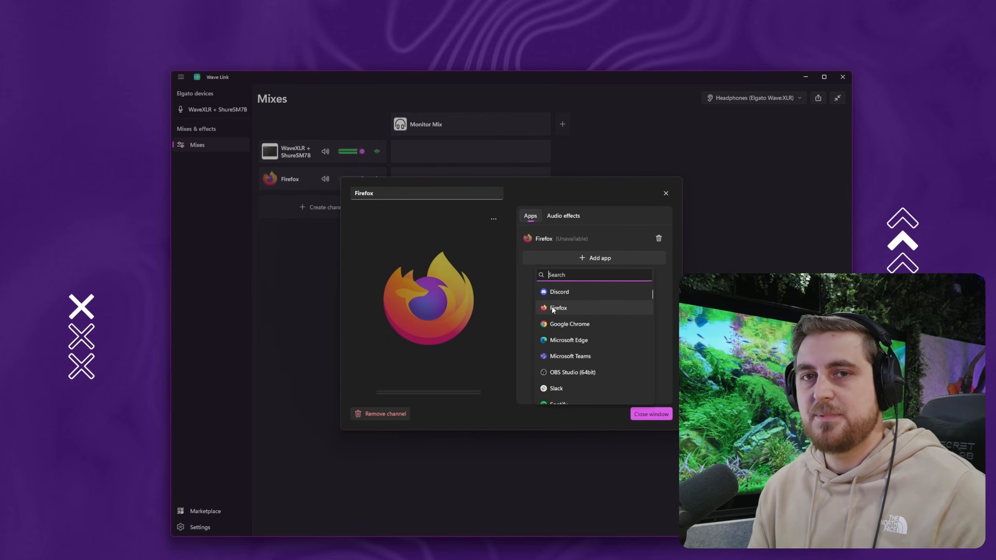
pyautogui.click(586, 323)
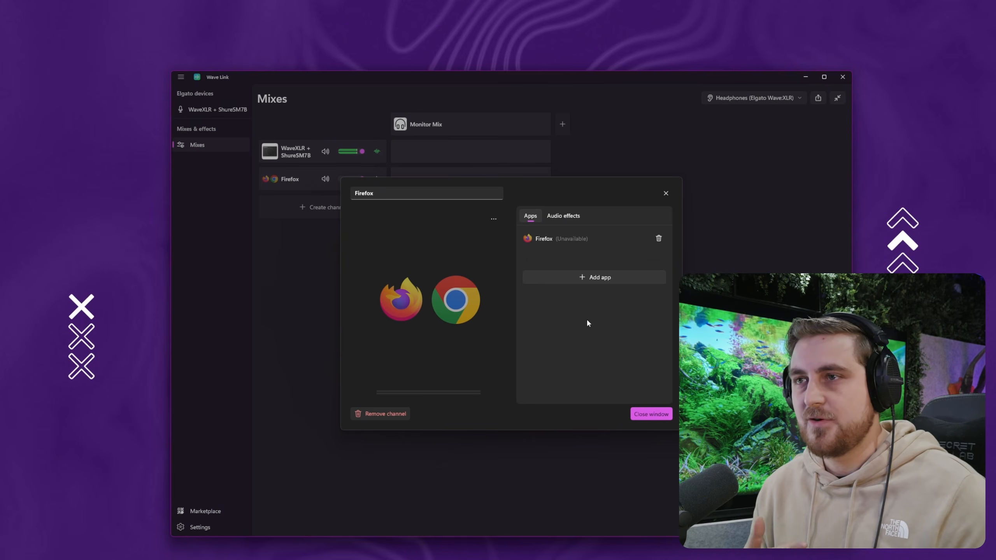
pyautogui.click(573, 279)
pyautogui.click(570, 359)
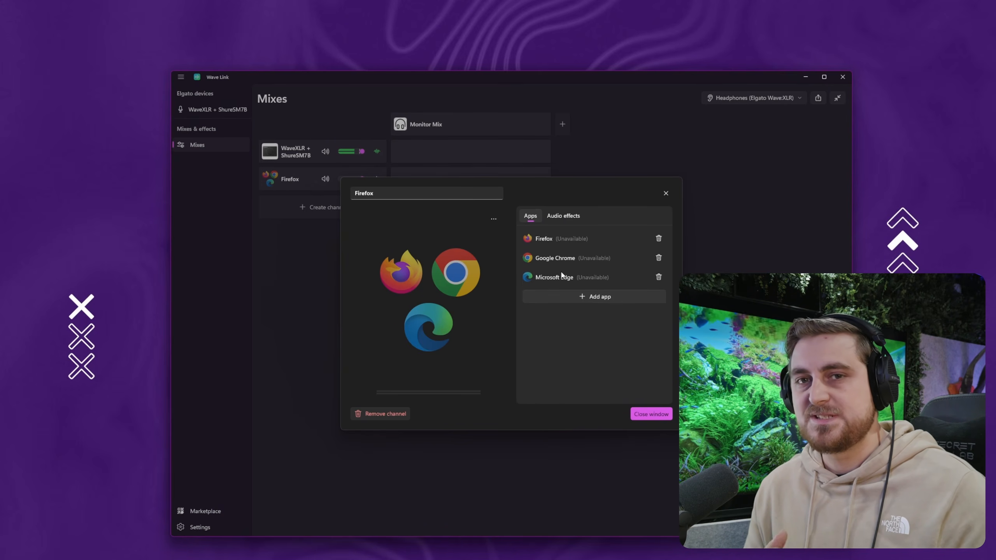
# - Rename the Firefox channel as Browser and give it the Browser icon
pyautogui.click(389, 191)
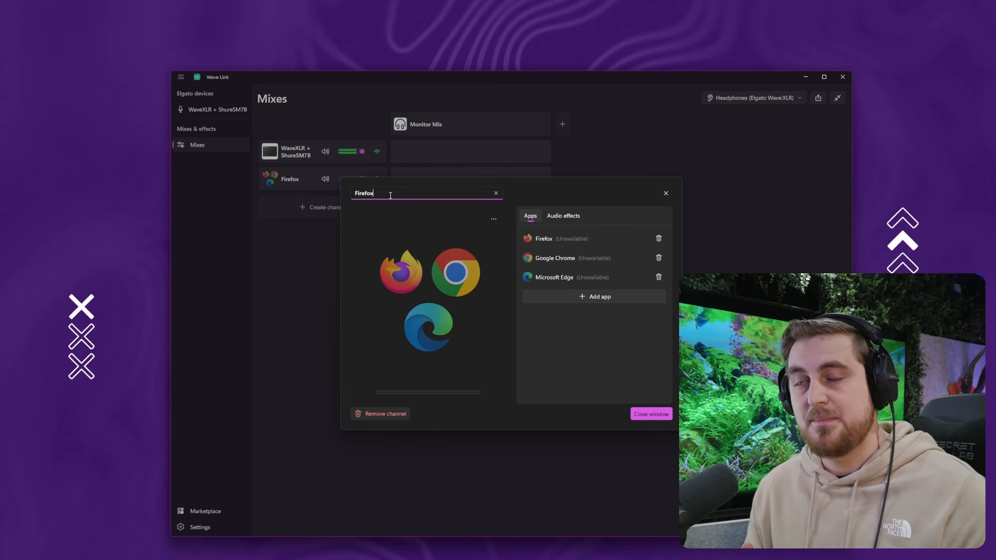
pyautogui.write('Browser')
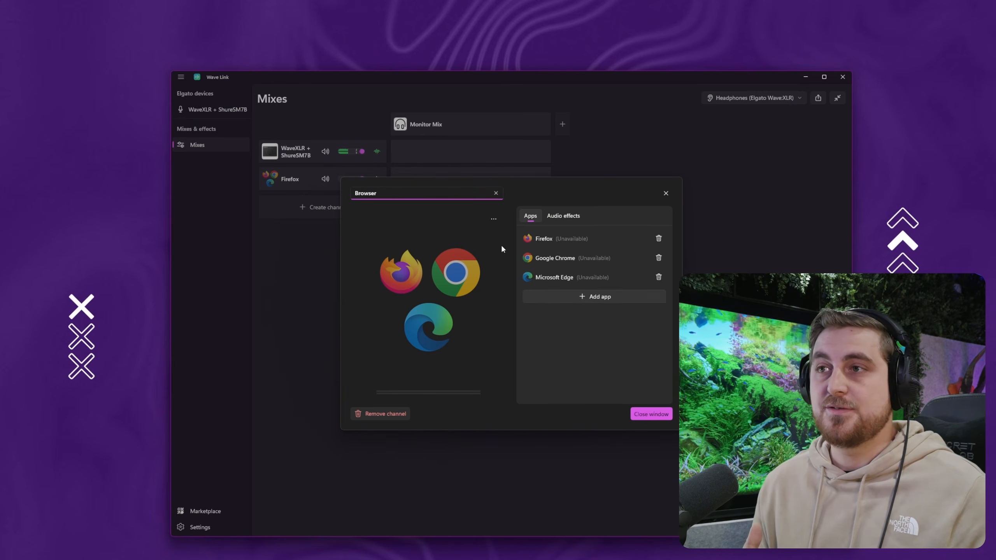
pyautogui.click(493, 219)
pyautogui.click(494, 284)
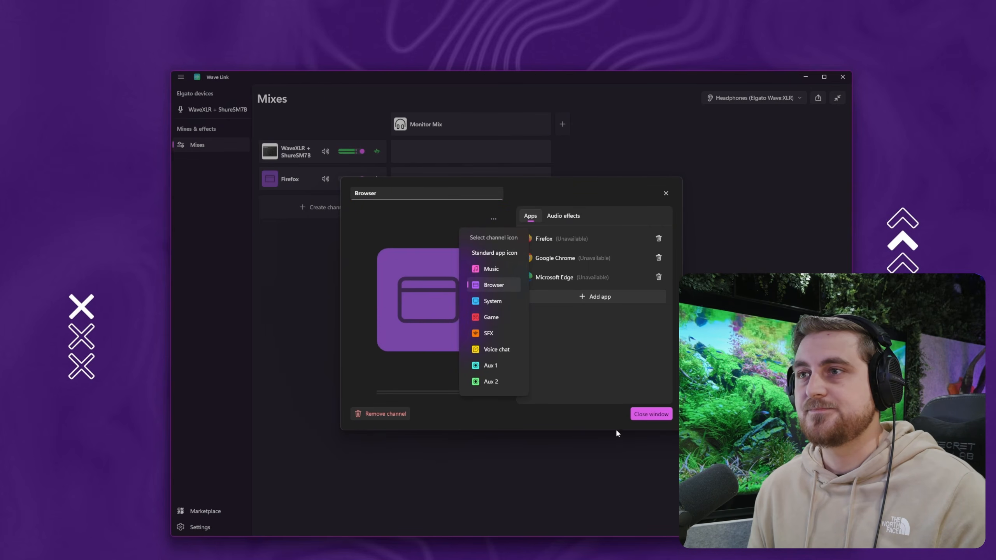
pyautogui.click(660, 416)
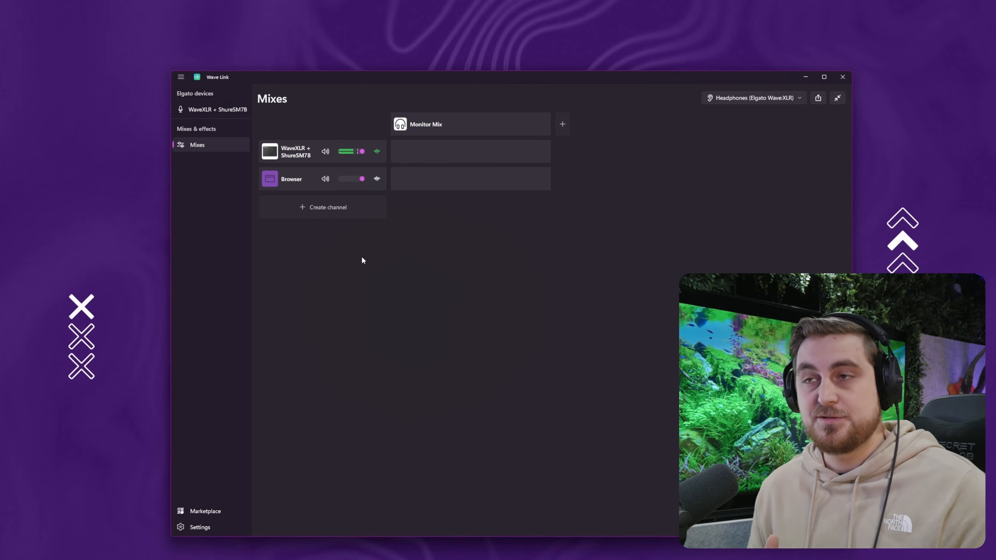
# - Add the Browser channel to the Monitor Mix and toggle headphone monitoring of that mix
pyautogui.click(471, 179)
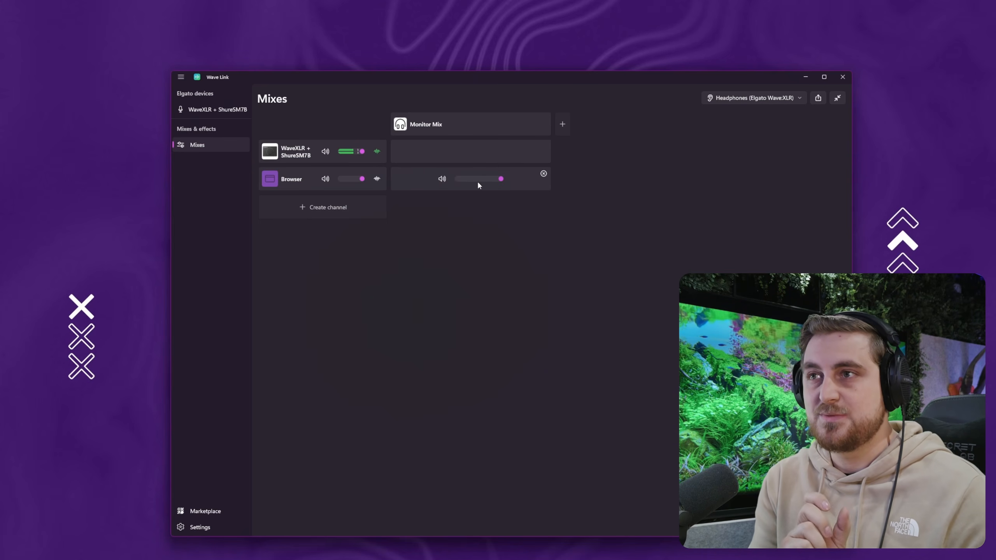
pyautogui.moveTo(470, 154)
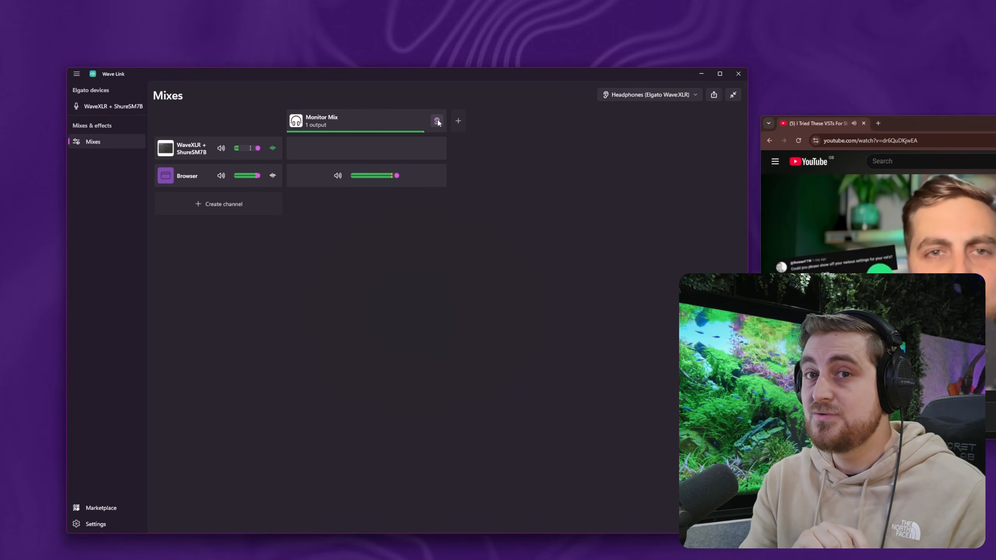
pyautogui.click(437, 121)
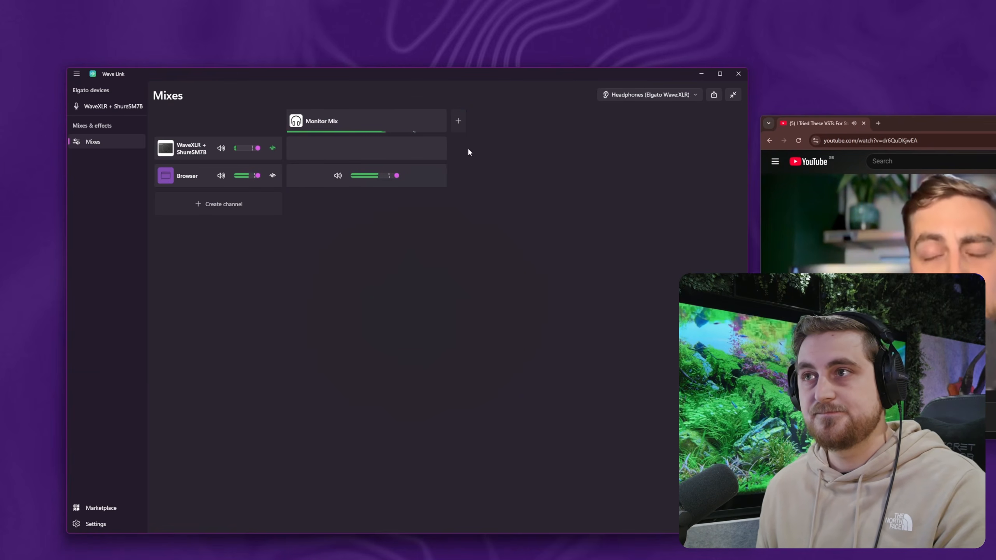
# - Add a second mix of the Personal Mix type and rename it as Stream Mix
pyautogui.click(459, 125)
pyautogui.click(484, 122)
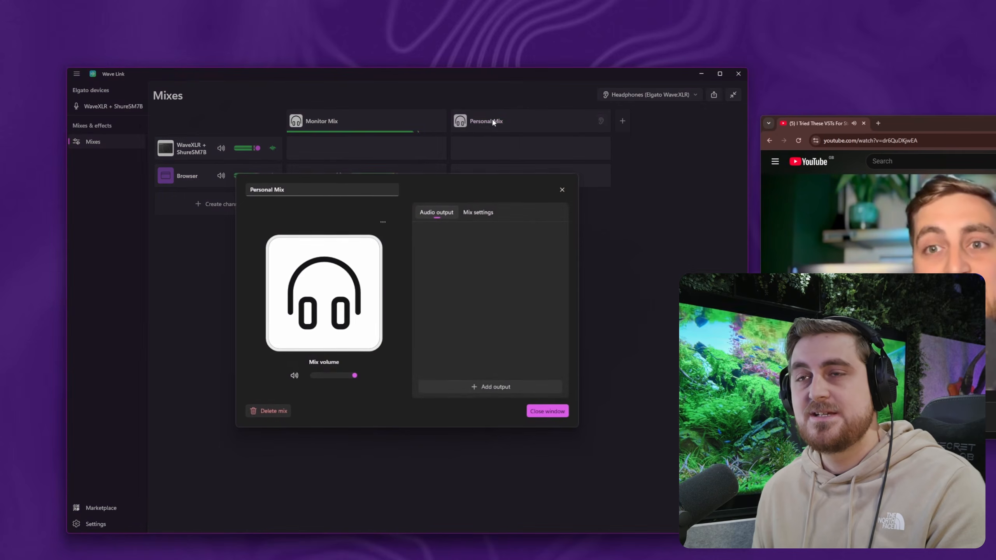
pyautogui.click(353, 192)
pyautogui.hotkey('ctrl', 'a')
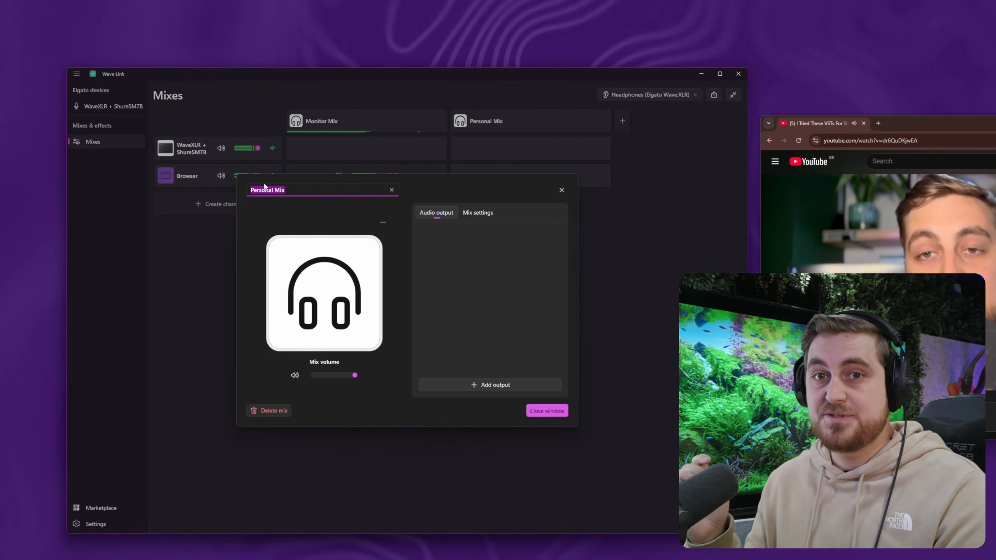
pyautogui.write('Stream Mix')
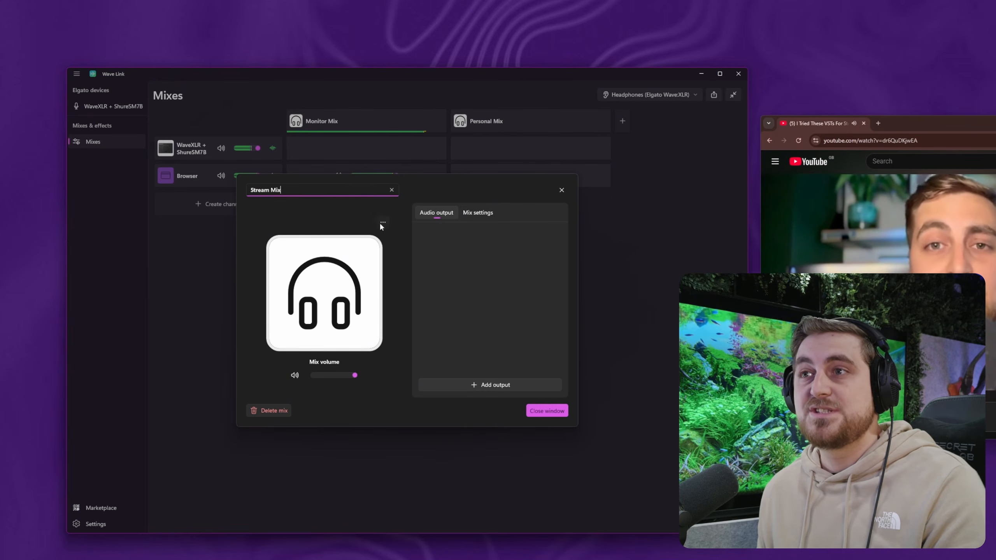
# - Set the Stream Mix icon to the broadcast signal symbol
pyautogui.click(382, 222)
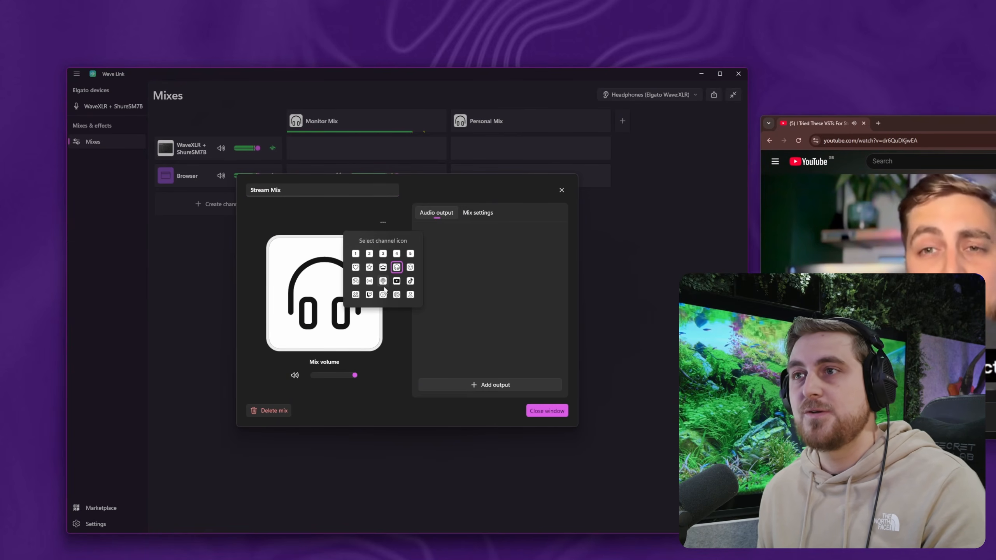
pyautogui.click(369, 281)
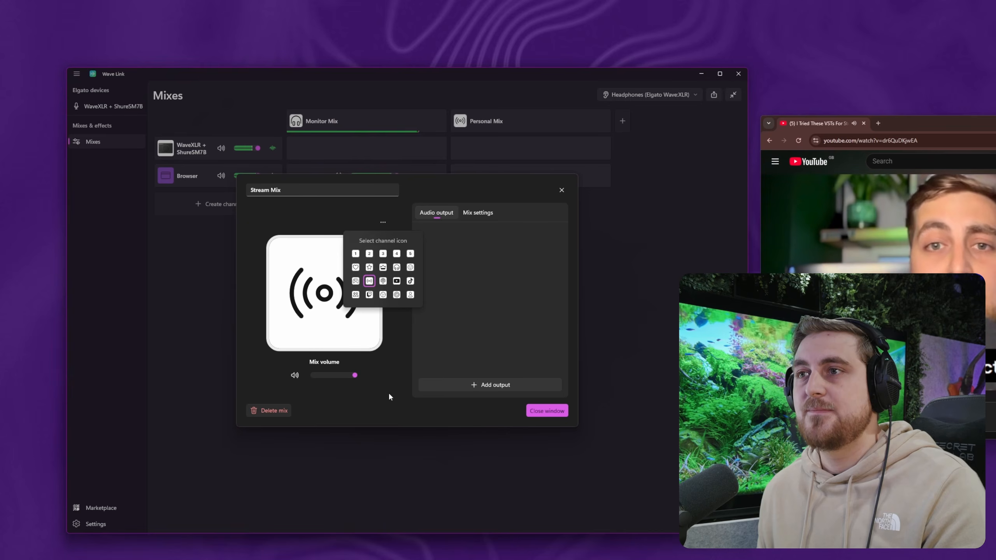
pyautogui.click(389, 396)
# - Add a third mix and rename it as MicFX
pyautogui.click(625, 120)
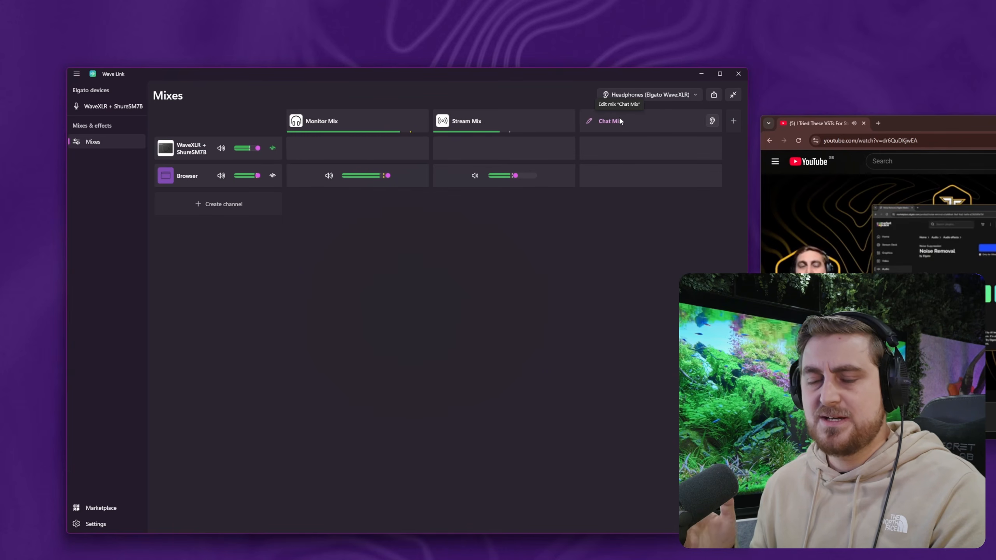
pyautogui.click(619, 121)
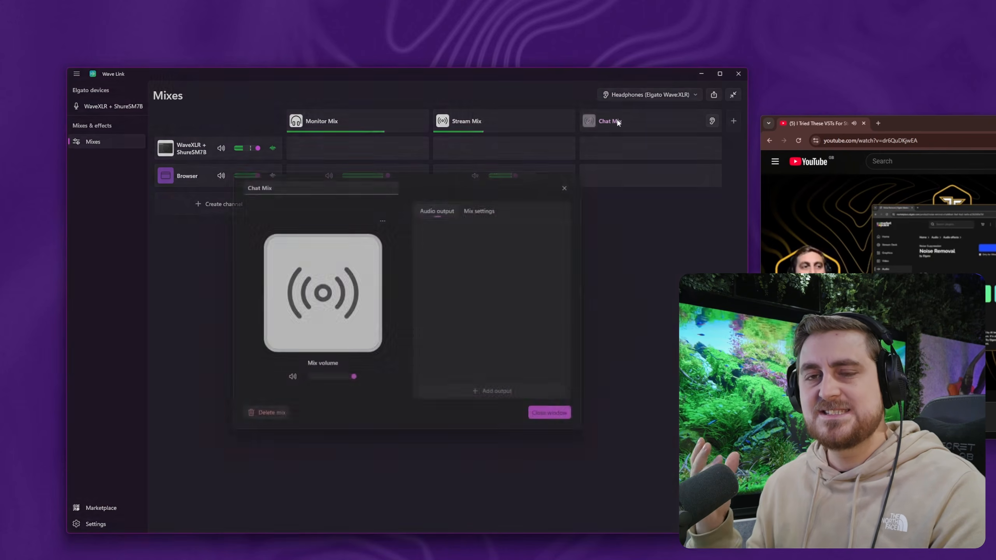
pyautogui.click(294, 196)
pyautogui.write('MicFX')
# - Set the MicFX mix icon to the smiley face and open its audio output choices
pyautogui.click(383, 222)
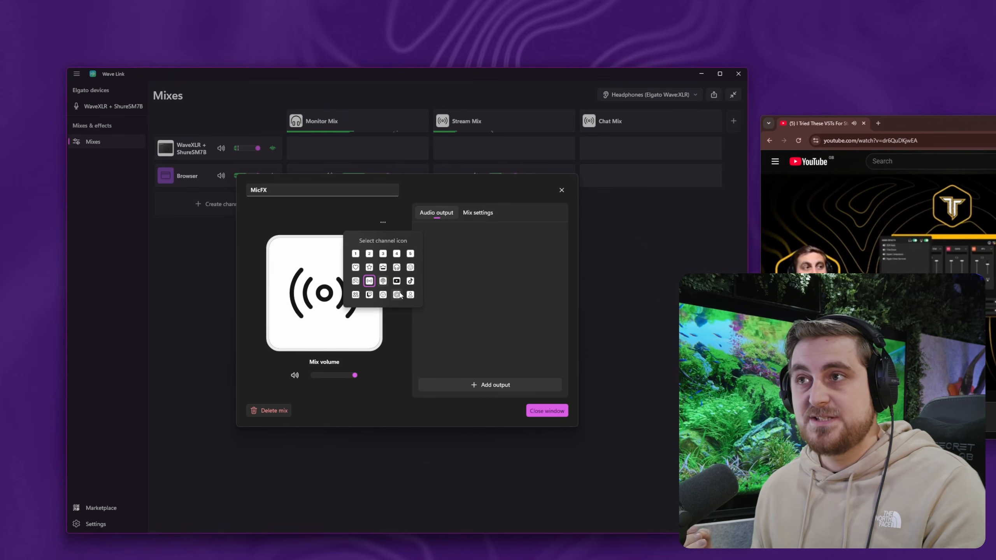
pyautogui.click(410, 267)
pyautogui.click(390, 402)
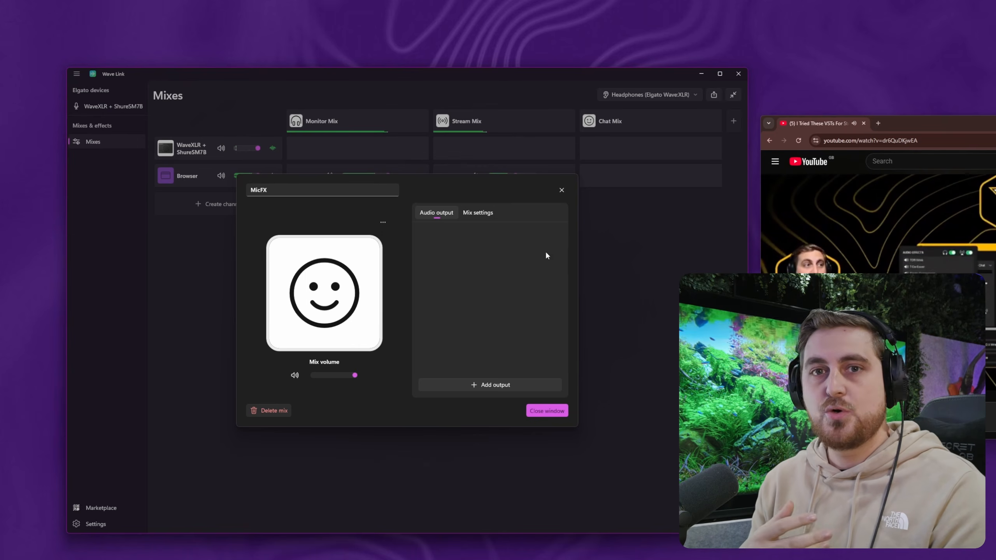
pyautogui.click(508, 383)
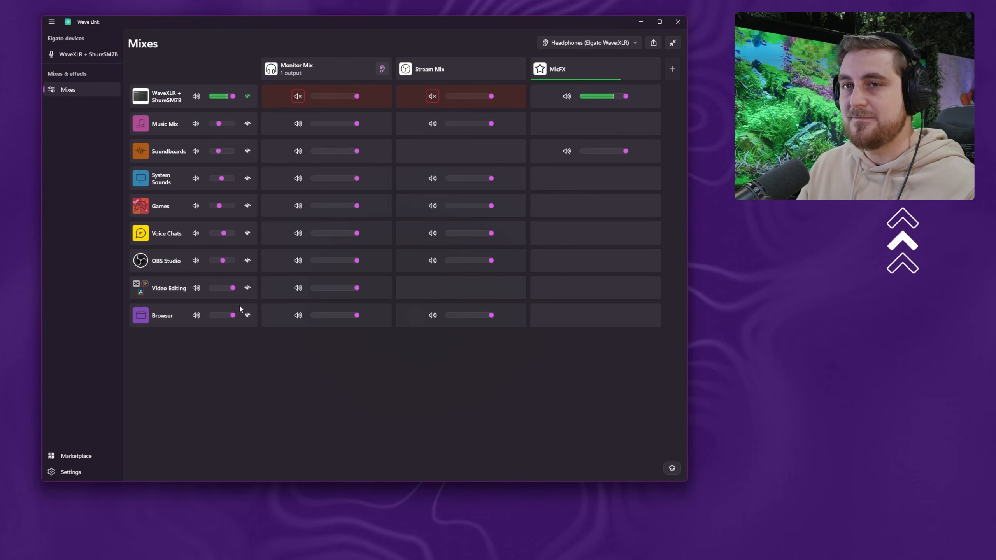
# - Review the apps assigned to the Music Mix, Soundboards, System Sounds and Games channels
pyautogui.click(170, 125)
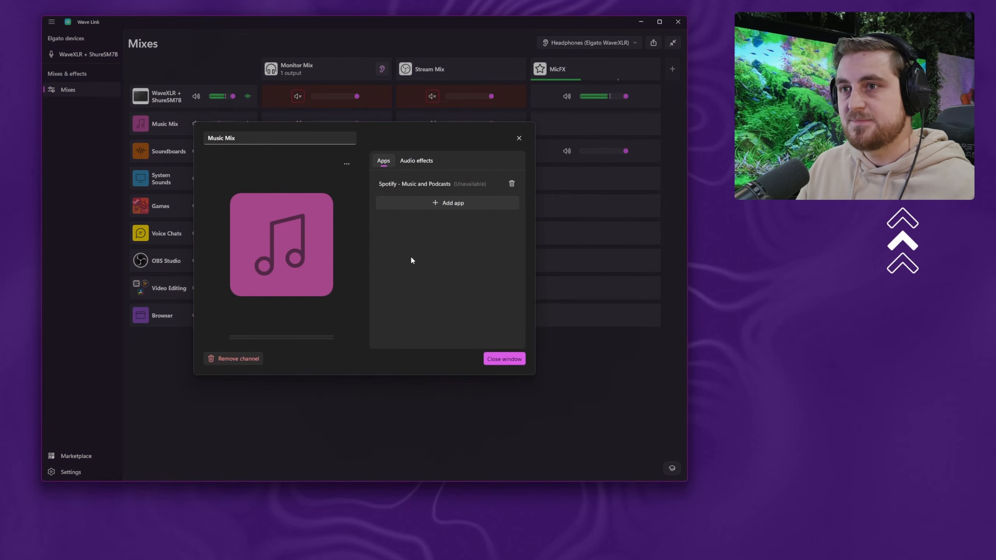
pyautogui.click(502, 358)
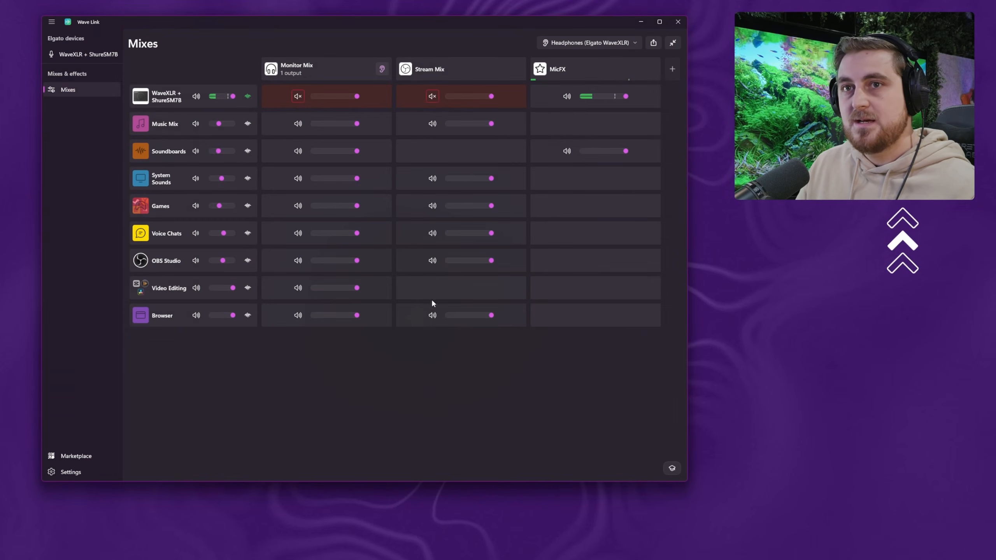
pyautogui.click(167, 152)
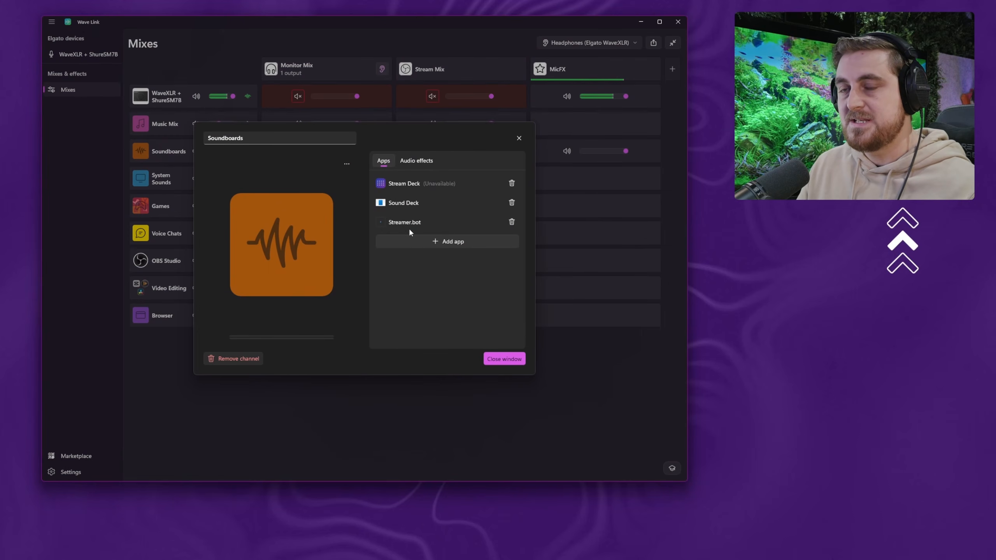
pyautogui.click(504, 358)
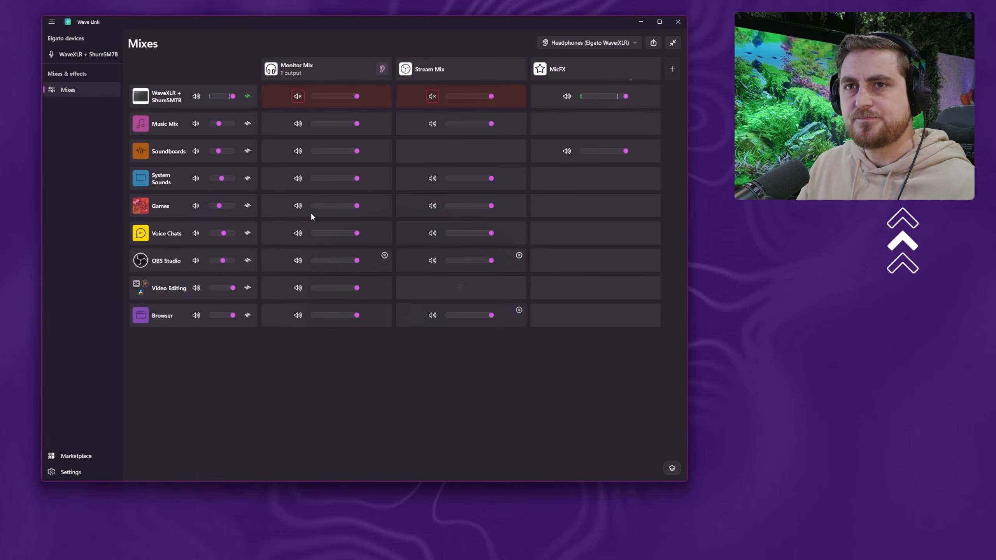
pyautogui.click(162, 180)
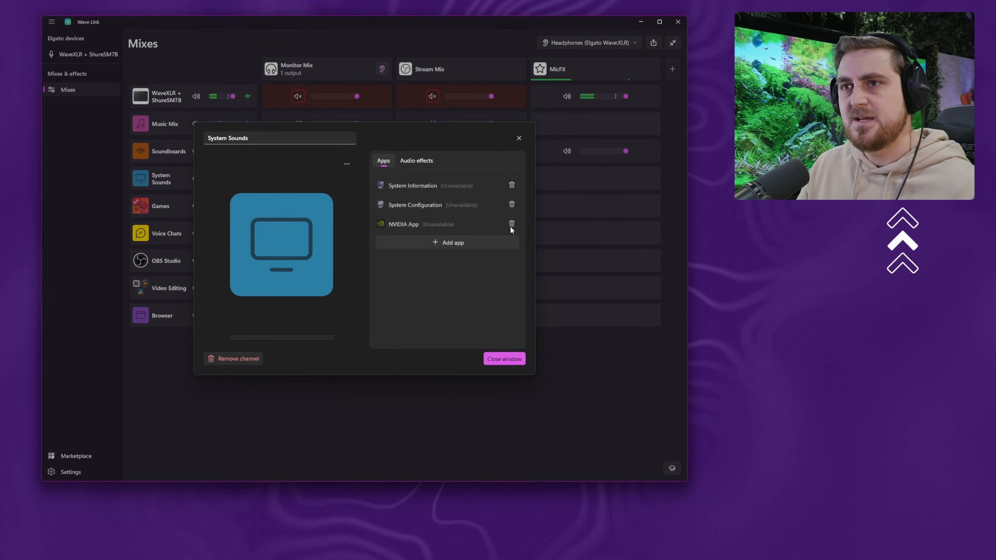
pyautogui.click(508, 359)
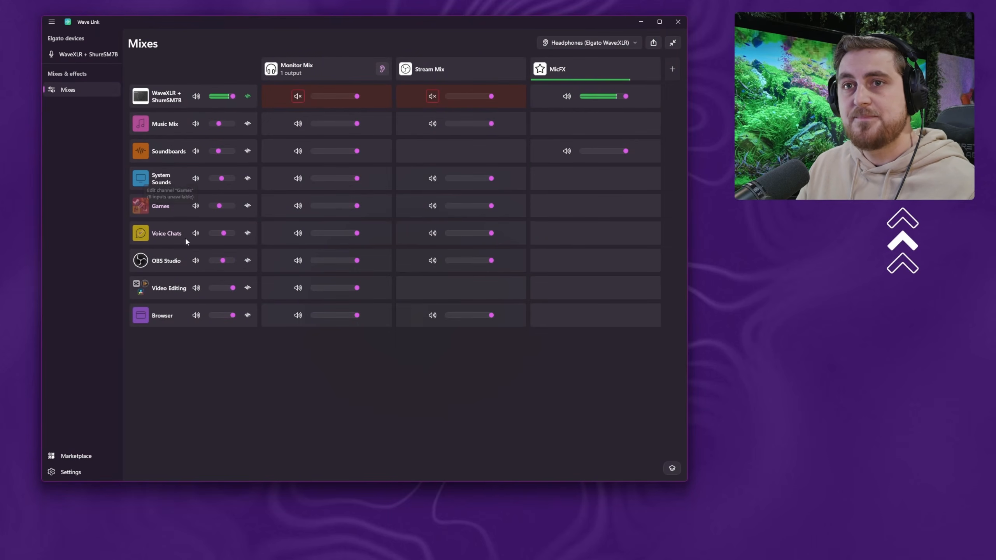
pyautogui.click(166, 214)
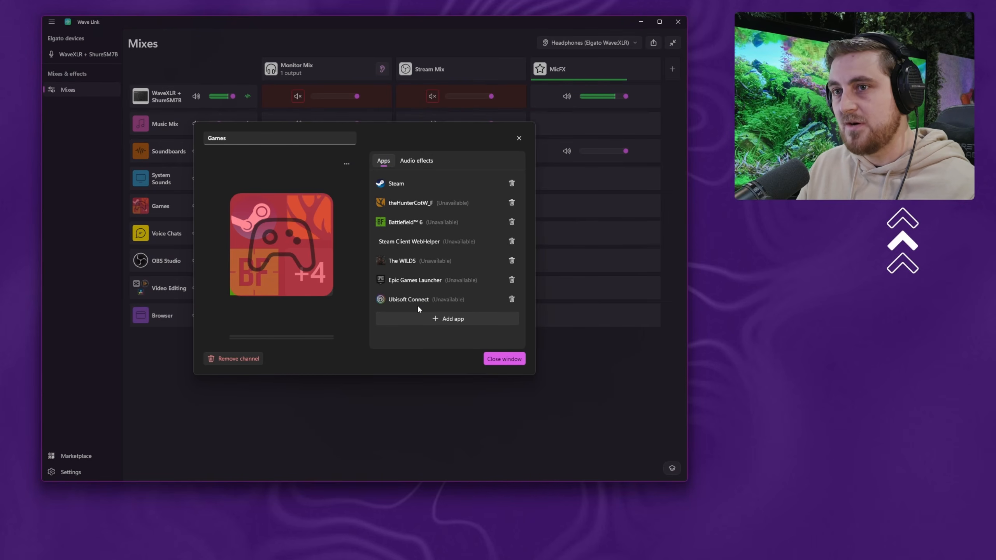
pyautogui.click(502, 359)
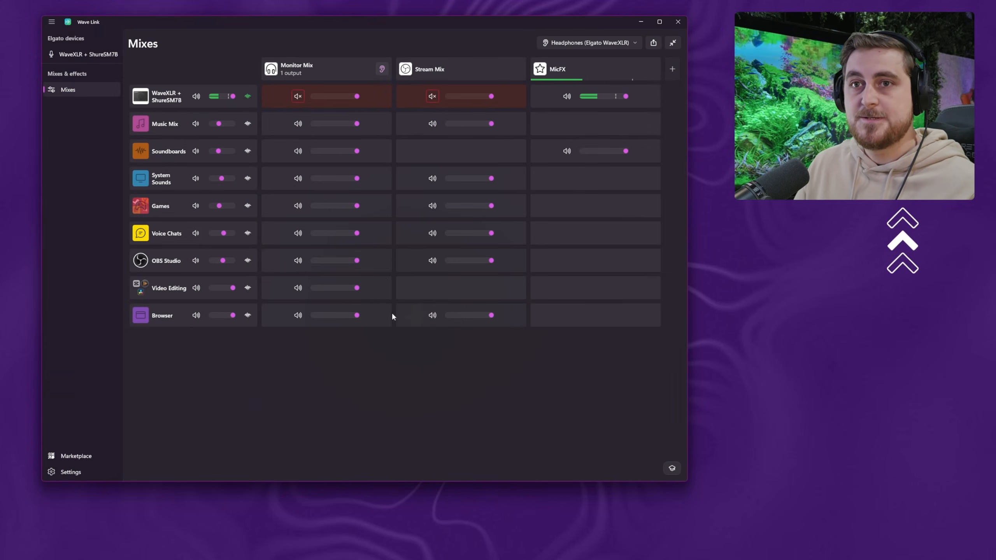
# - Review the apps assigned to the Voice Chats, OBS Studio, Video Editing and Browser channels
pyautogui.click(162, 233)
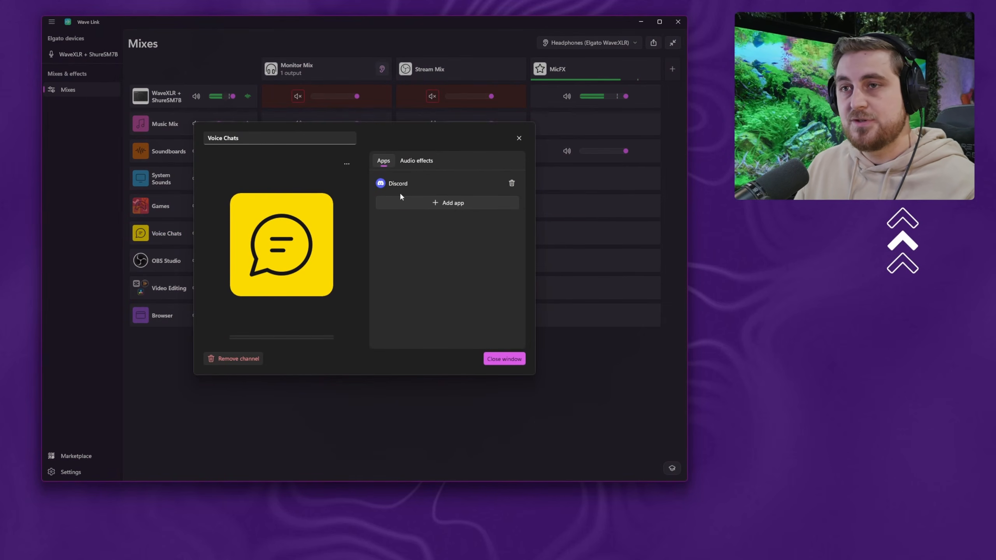
pyautogui.click(509, 359)
pyautogui.click(161, 268)
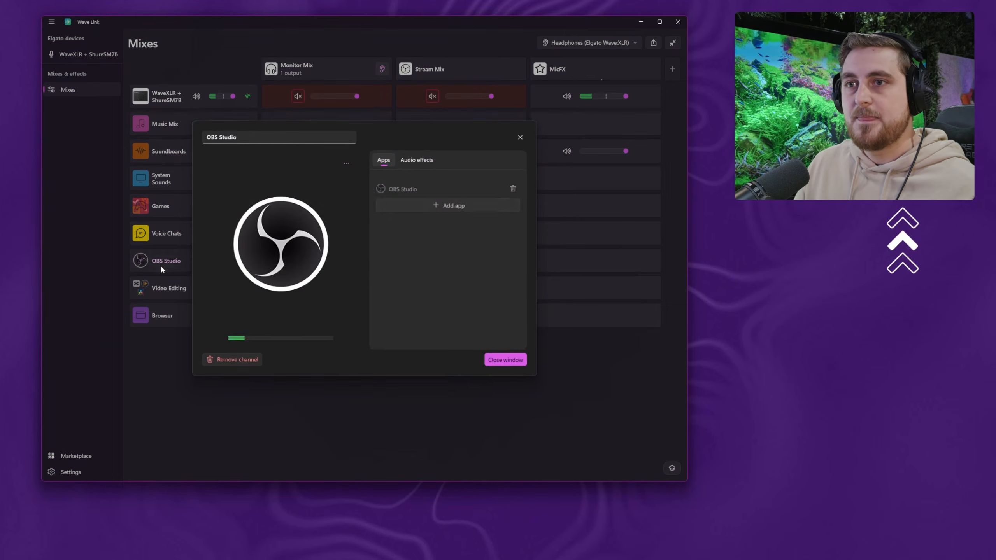
pyautogui.click(503, 358)
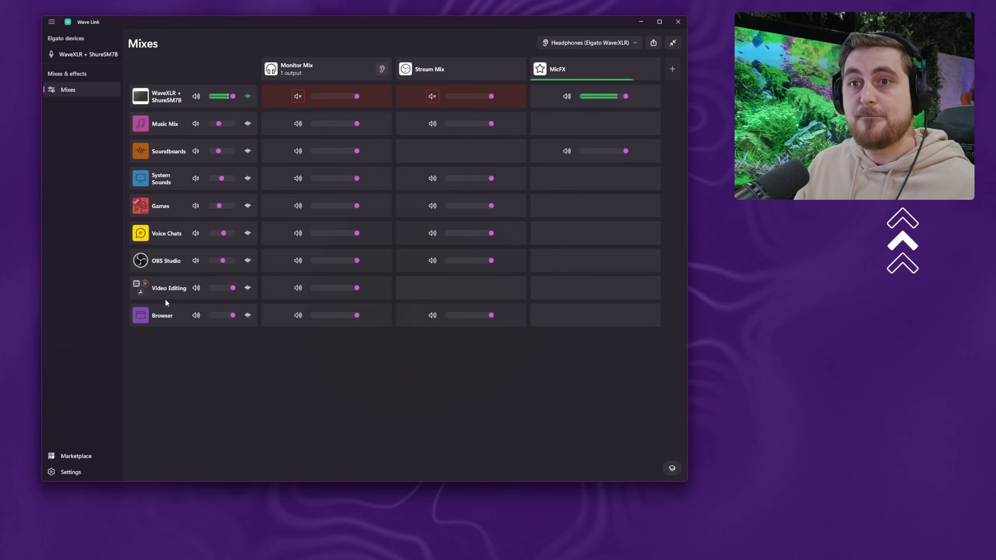
pyautogui.click(167, 287)
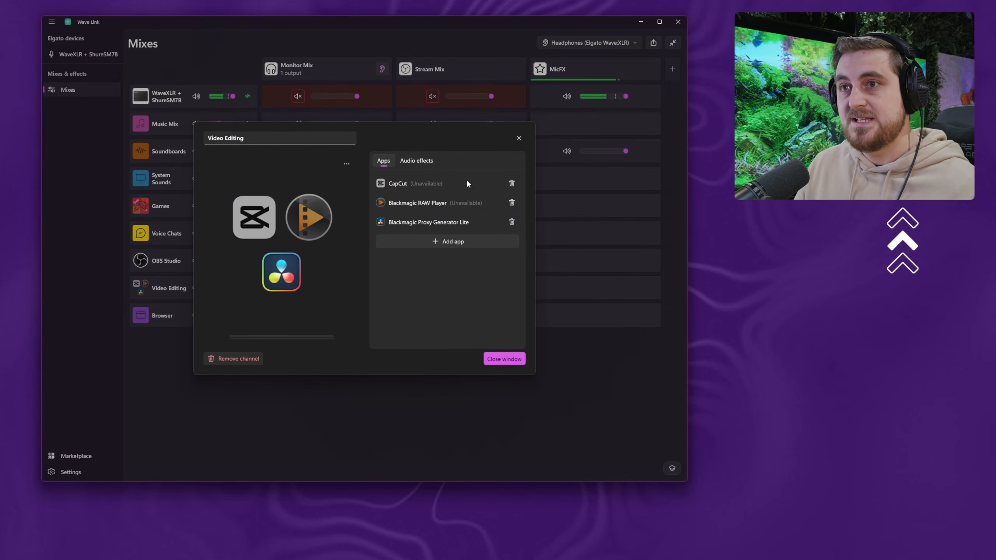
pyautogui.click(515, 363)
pyautogui.click(166, 315)
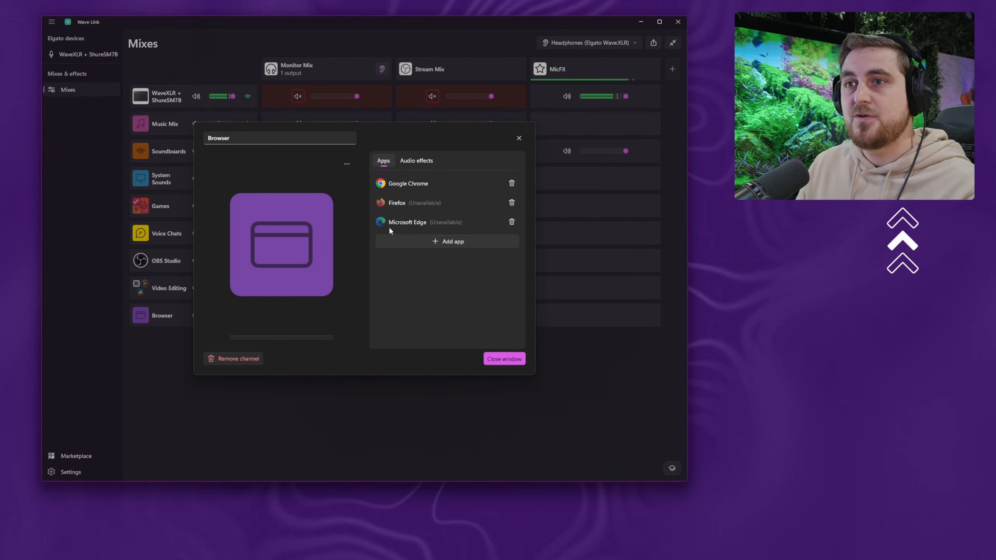
# - Close the Browser channel's details and play a YouTube video in the web browser to test the Browser channel's levels, closing the browser when done
pyautogui.click(509, 359)
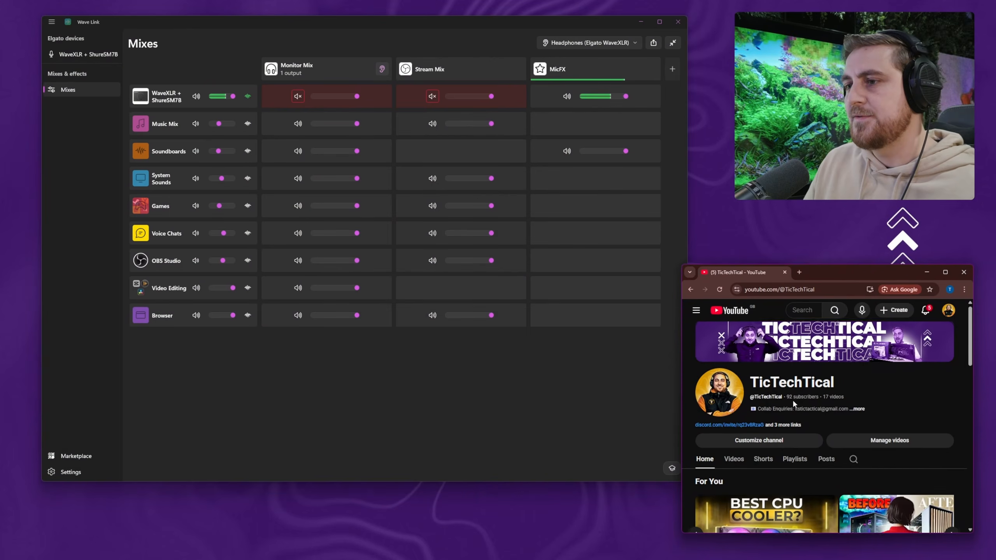
pyautogui.scroll(-3, 760, 416)
pyautogui.click(760, 417)
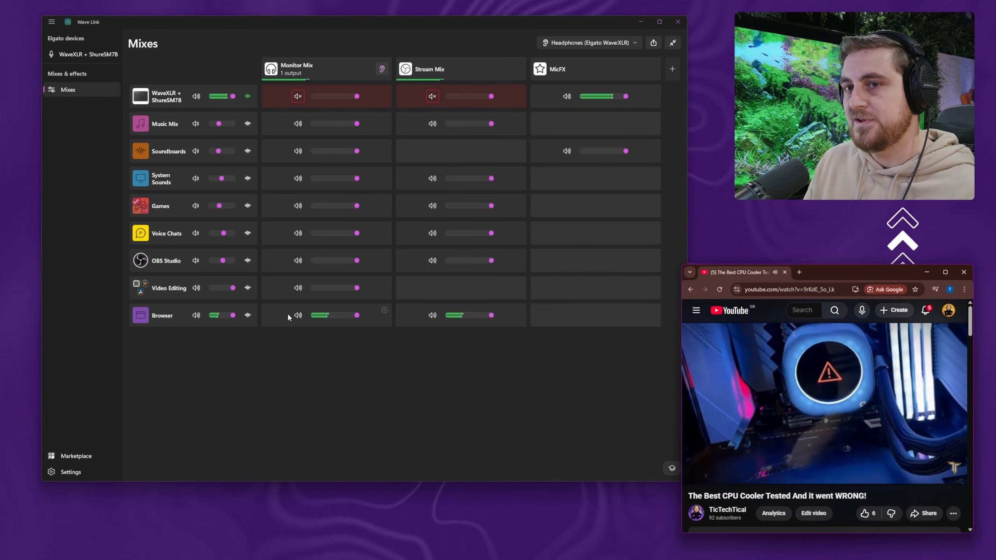
pyautogui.click(694, 474)
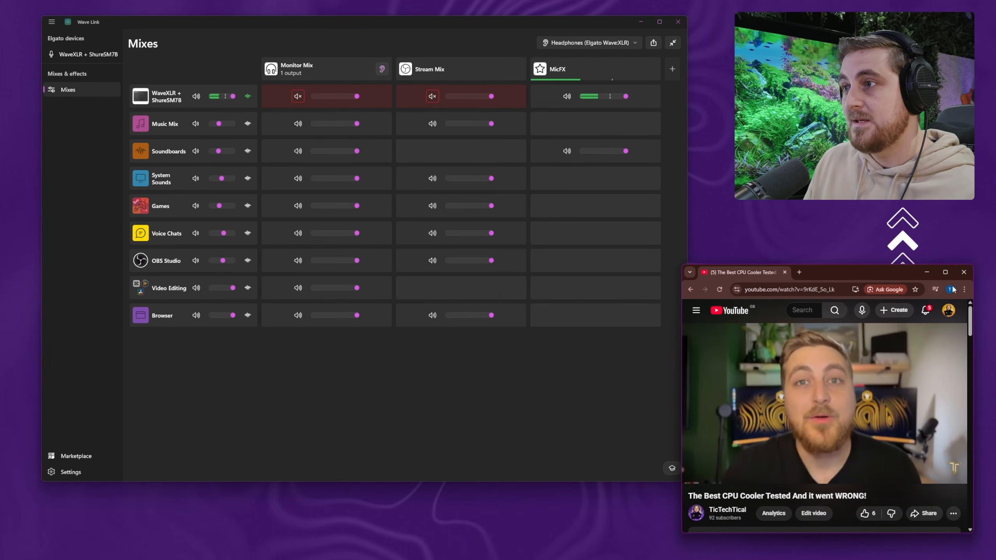
pyautogui.click(964, 274)
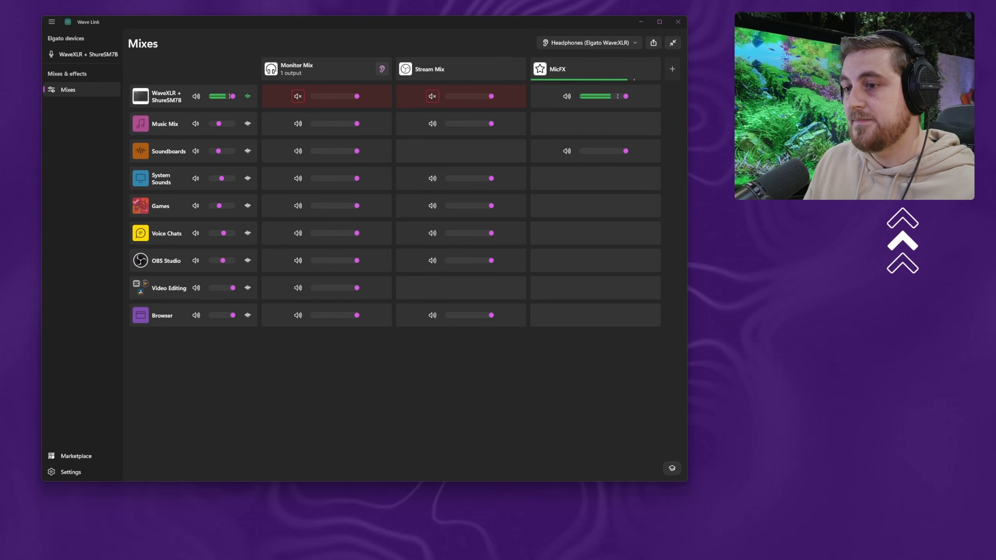
# - Switch to Discord and play the YouTube video embedded in the message to test the Voice Chats channel's levels, hiding Discord when done
pyautogui.click(515, 559)
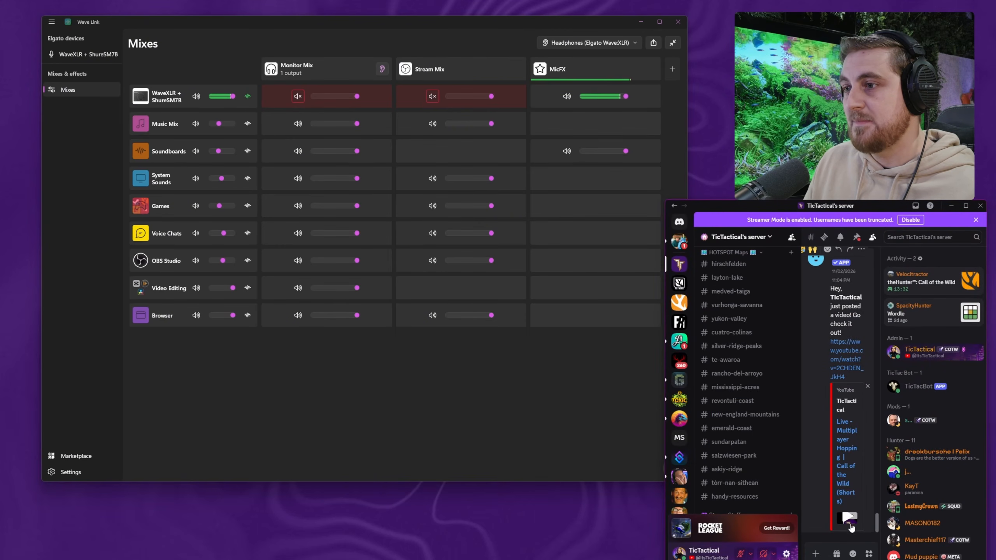
pyautogui.click(847, 523)
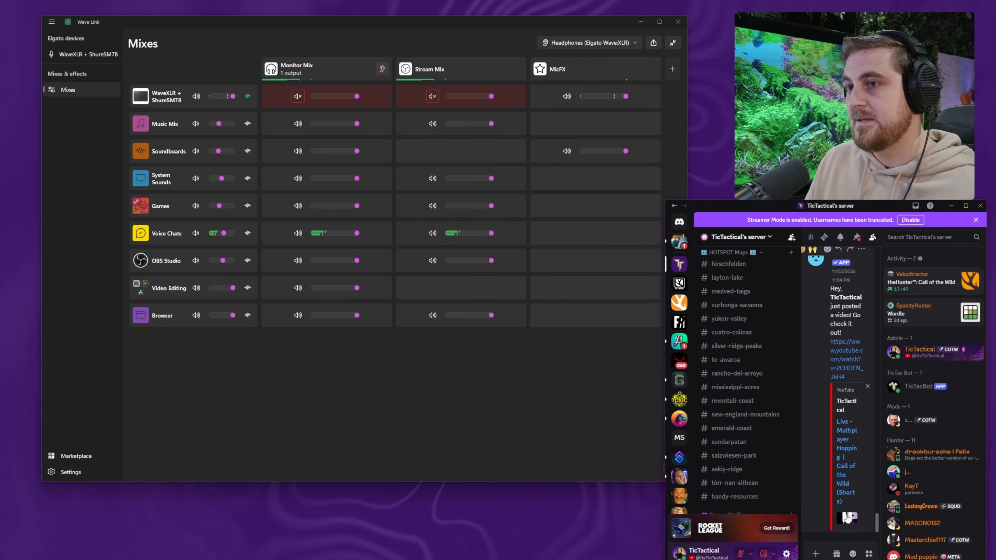
pyautogui.click(951, 205)
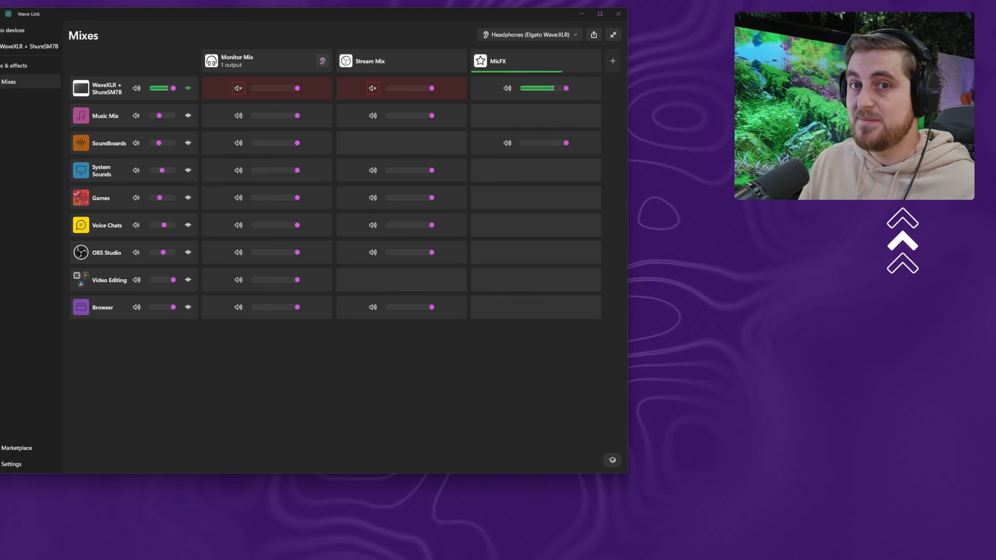
# - Switch to Stream Deck and look through the profiles and devices available for the Stream Deck XL (TOP)
pyautogui.moveTo(690, 215); pyautogui.dragTo(760, 219)
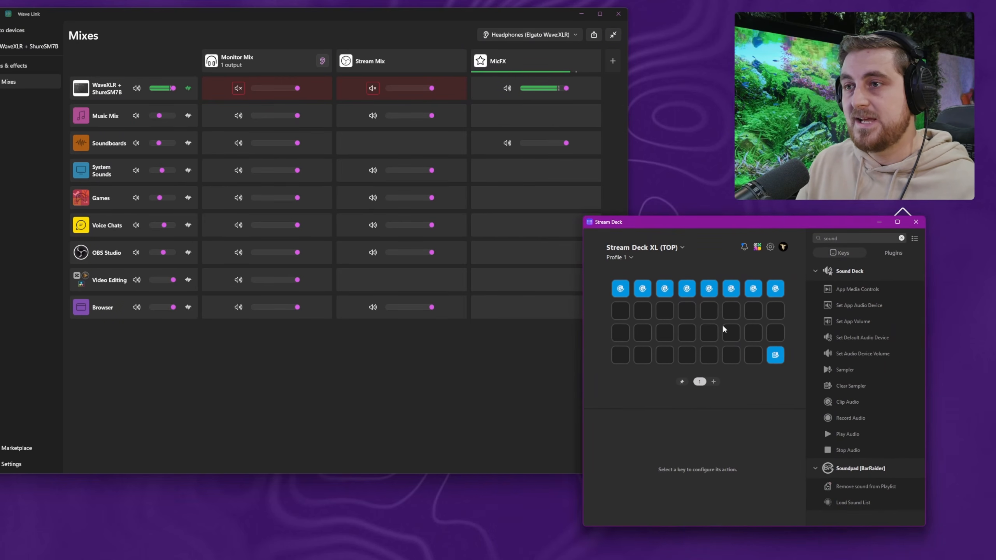
pyautogui.moveTo(697, 226); pyautogui.dragTo(699, 243)
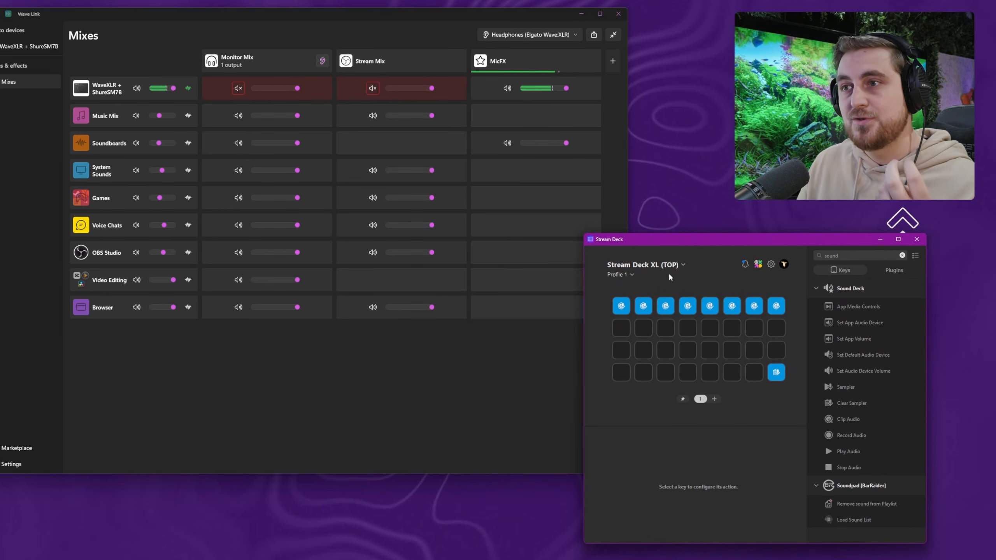
pyautogui.click(631, 274)
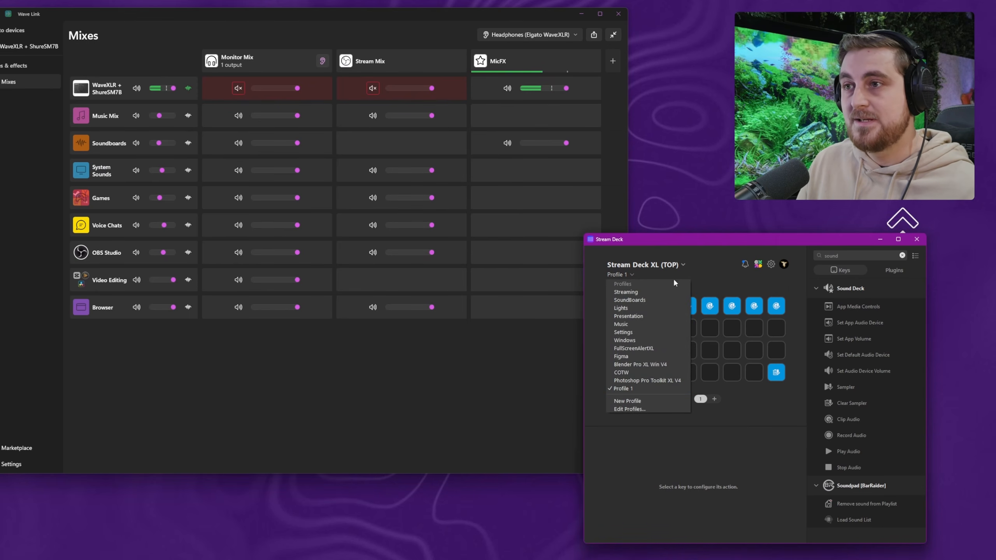
pyautogui.click(678, 268)
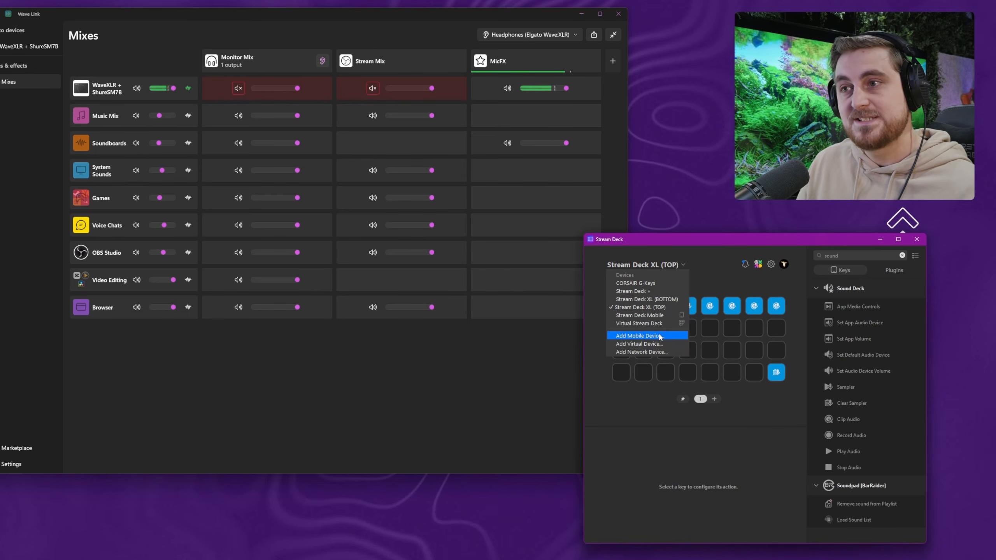
pyautogui.click(709, 277)
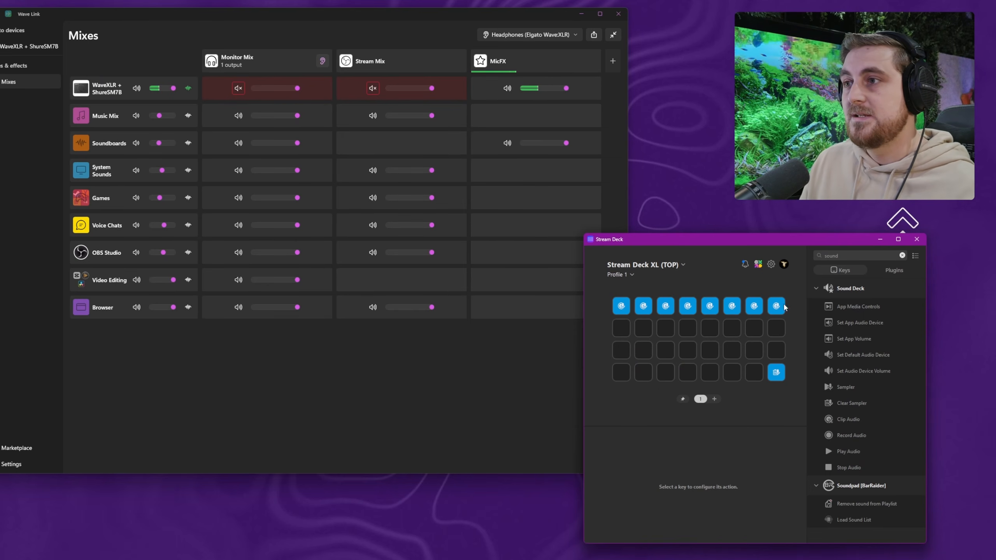
# - Open the Elgato Marketplace and review the Sound Deck plugin's product page, closing it when done
pyautogui.click(759, 265)
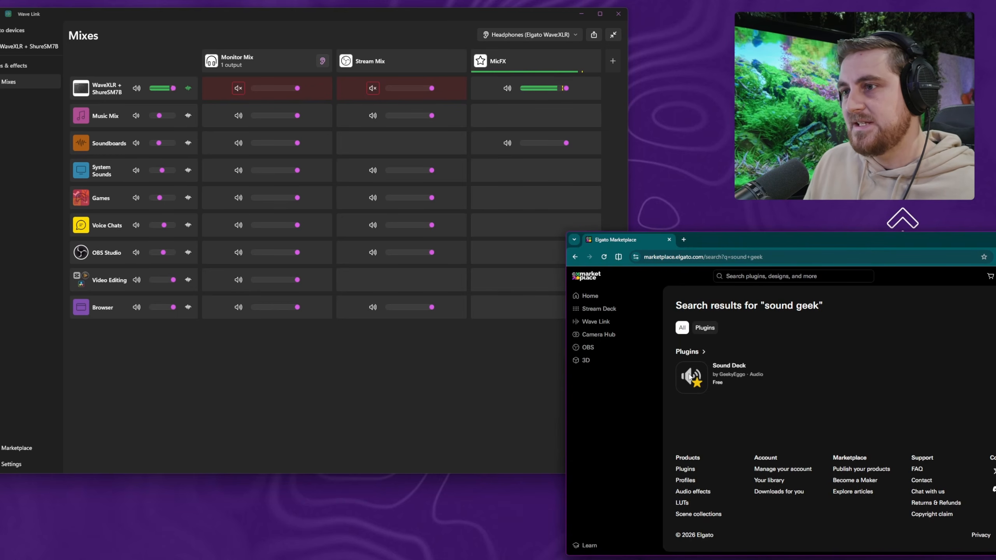
pyautogui.click(724, 373)
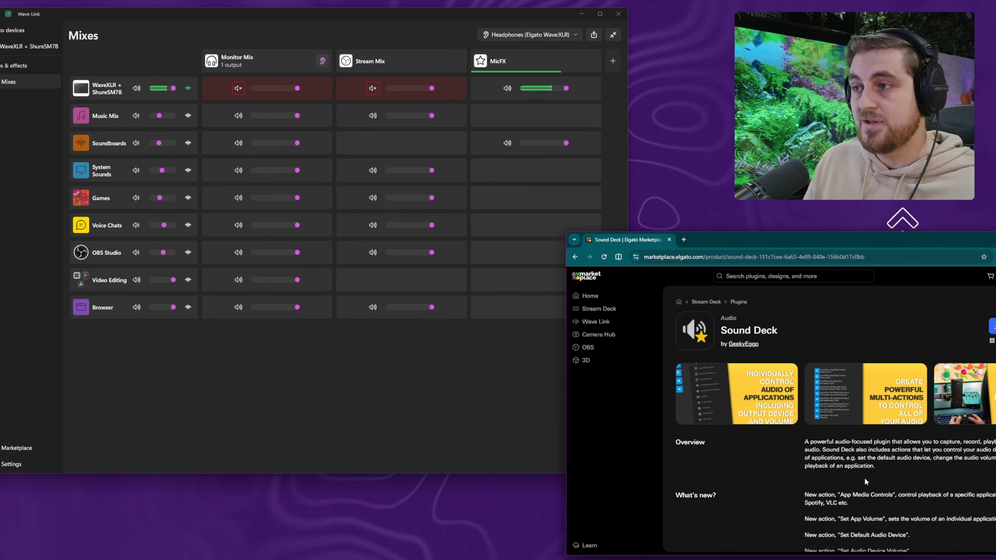
pyautogui.scroll(-3, 866, 474)
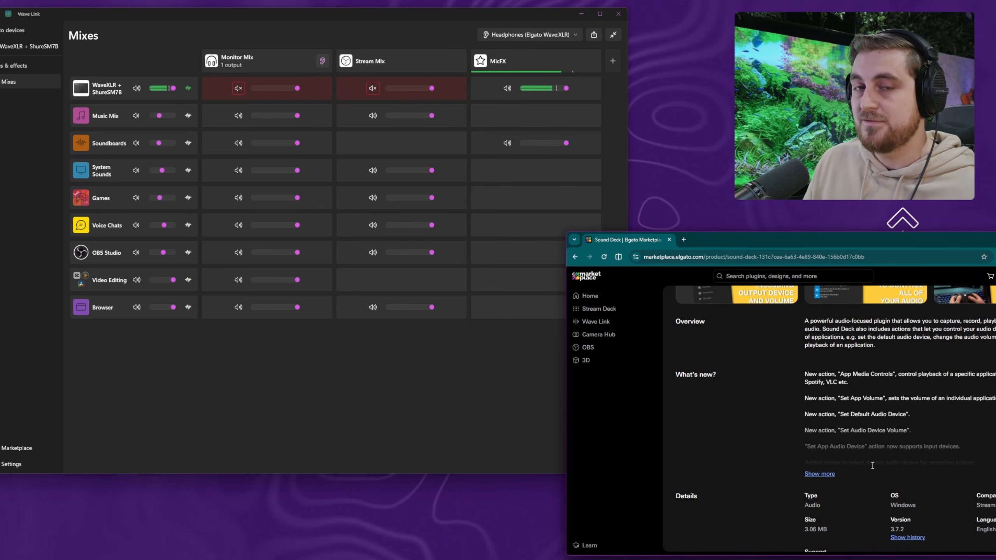
pyautogui.scroll(3, 904, 419)
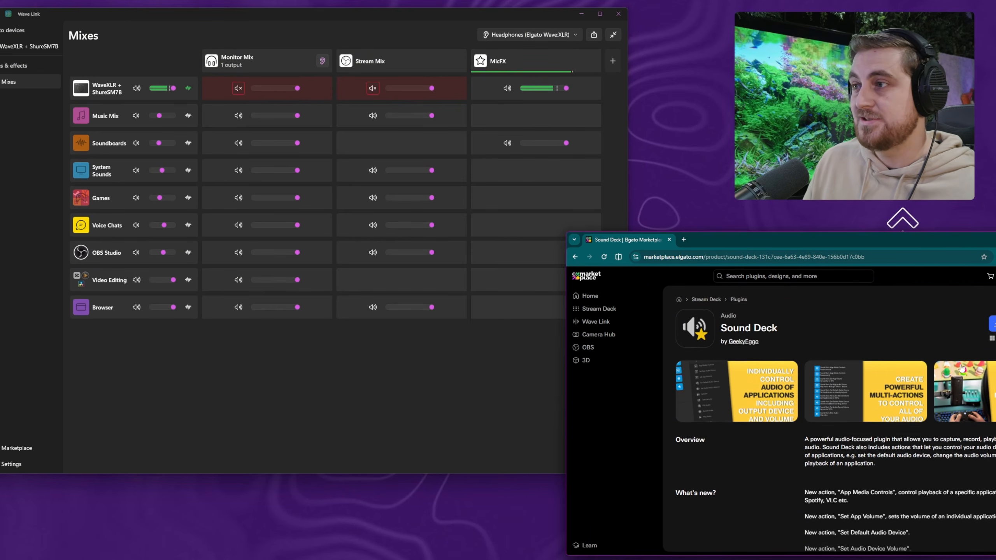
pyautogui.click(669, 240)
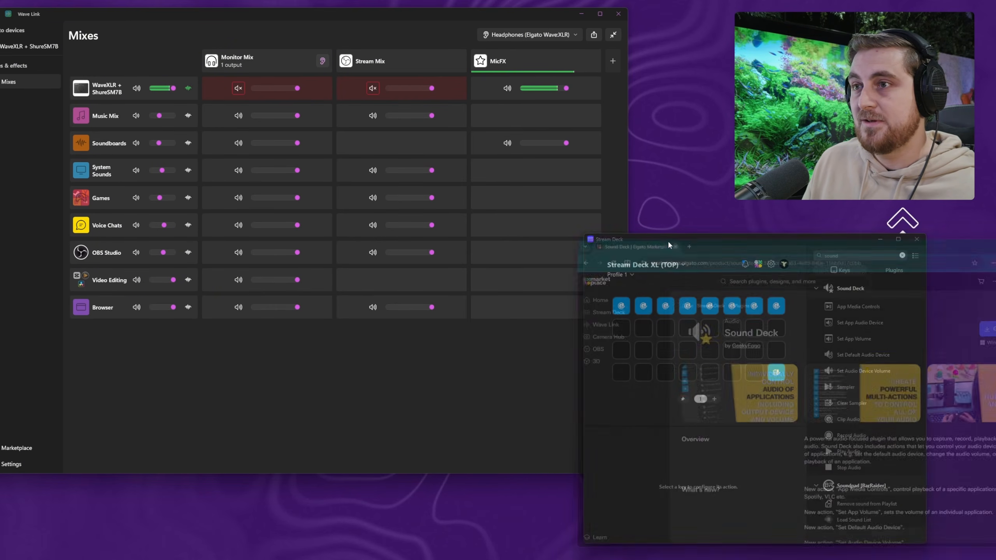
# - Delete all eight Sampler actions from the first row of keys on the Stream Deck XL (TOP)
pyautogui.moveTo(781, 240); pyautogui.dragTo(778, 216)
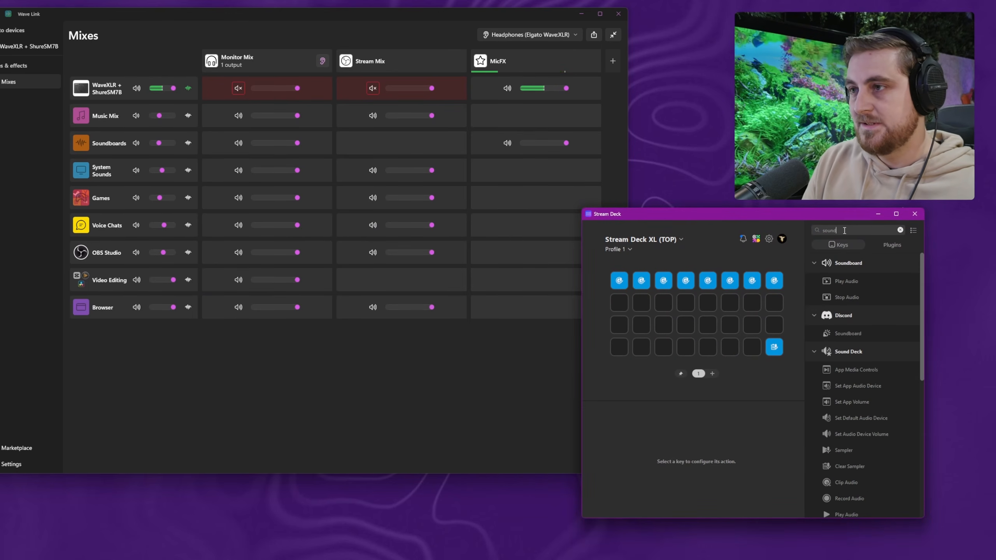
pyautogui.scroll(-2, 886, 366)
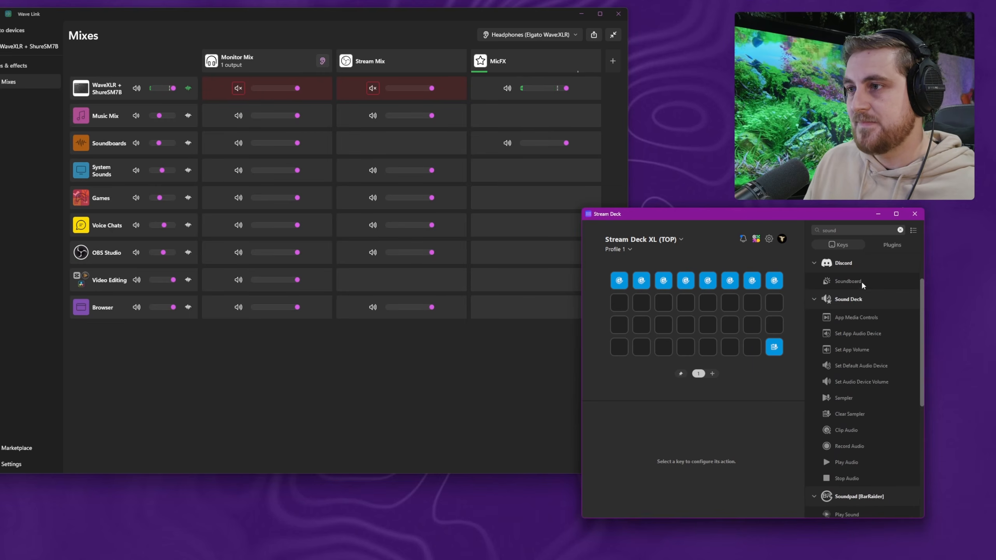
pyautogui.click(777, 281)
pyautogui.press('Delete')
pyautogui.click(753, 281)
pyautogui.press('Delete')
pyautogui.click(728, 281)
pyautogui.press('Delete')
pyautogui.click(707, 280)
pyautogui.press('Delete')
pyautogui.click(685, 280)
pyautogui.press('Delete')
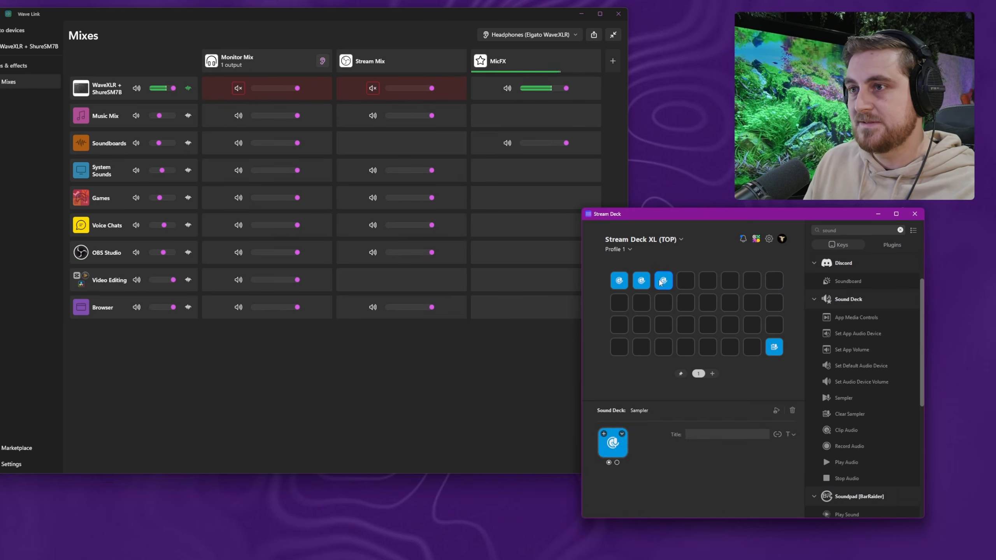
pyautogui.click(662, 281)
pyautogui.press('Delete')
pyautogui.click(641, 281)
pyautogui.press('Delete')
pyautogui.click(619, 281)
pyautogui.press('Delete')
# - Put a Sound Deck Sampler on the first key of the top row and relocate Clear Sampler to the first key of the bottom row
pyautogui.moveTo(855, 395); pyautogui.dragTo(621, 275)
pyautogui.click(773, 351)
pyautogui.press('Delete')
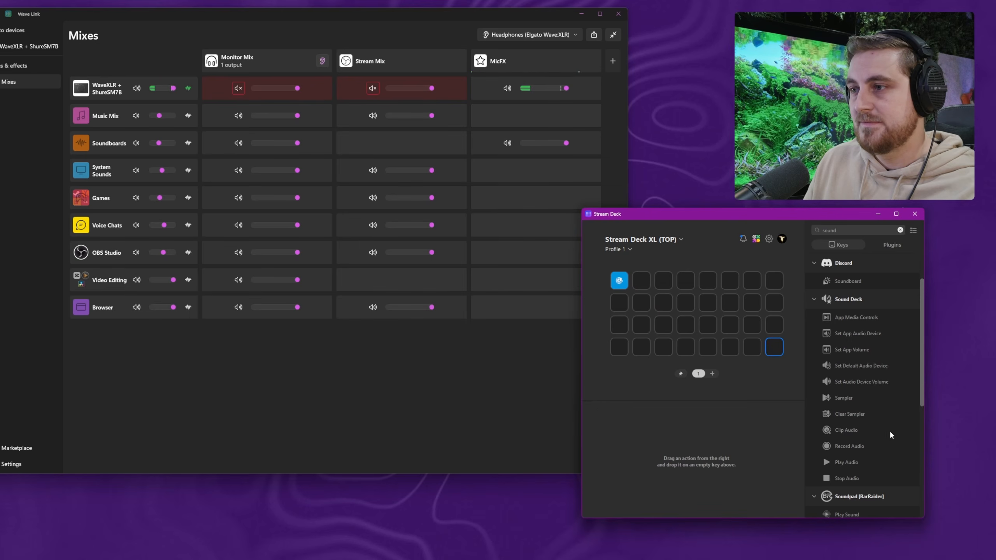
pyautogui.moveTo(864, 413); pyautogui.dragTo(618, 347)
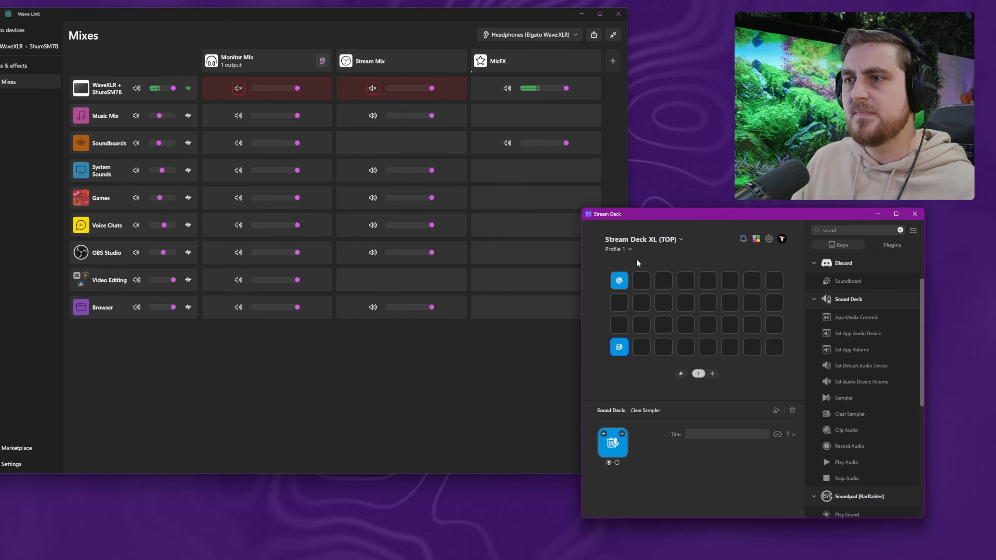
# - Set the Sampler's capture device to Voice Chats (Elgato Virtual Audio) and its output path to the Voice Clips folder under Music
pyautogui.moveTo(685, 216); pyautogui.dragTo(710, 219)
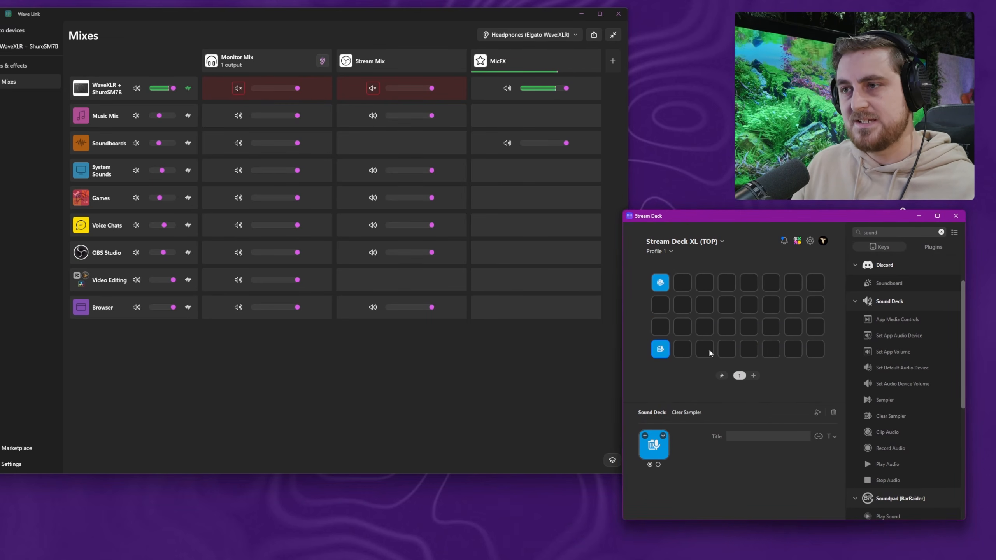
pyautogui.click(660, 283)
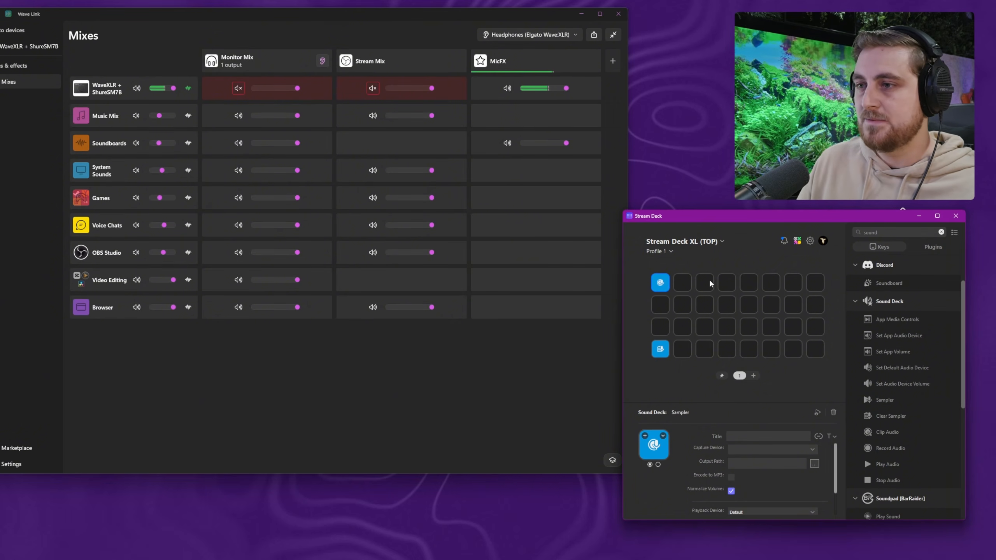
pyautogui.click(796, 450)
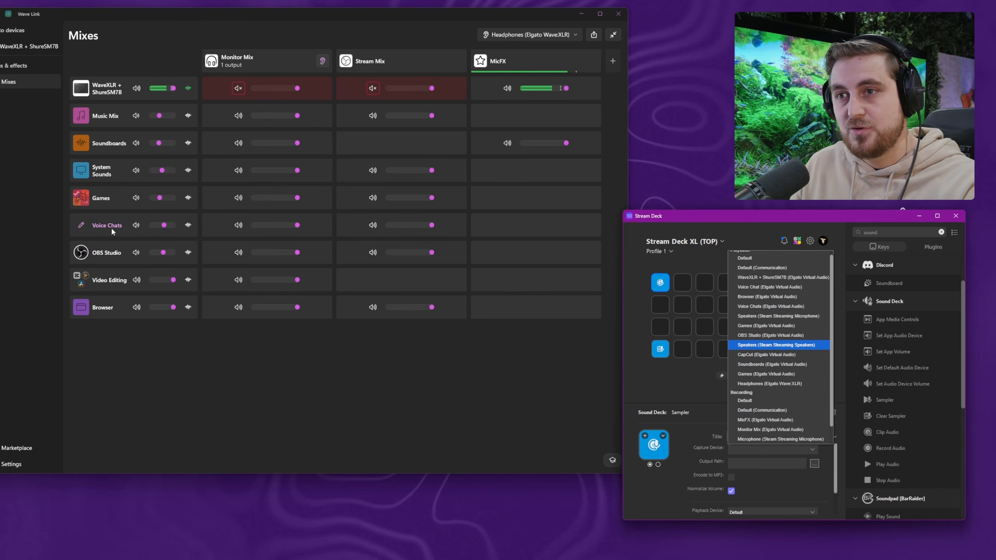
pyautogui.click(767, 306)
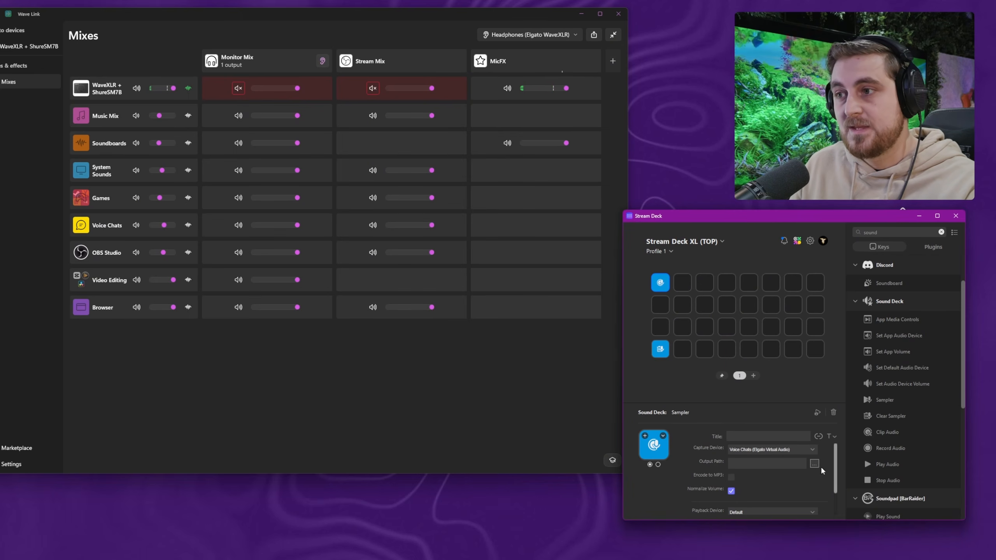
pyautogui.click(811, 450)
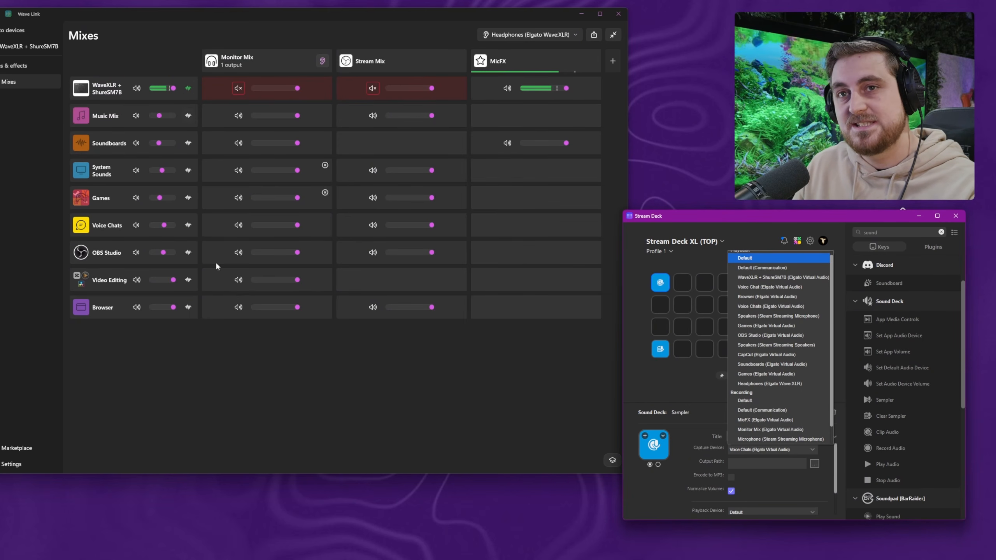
pyautogui.click(775, 308)
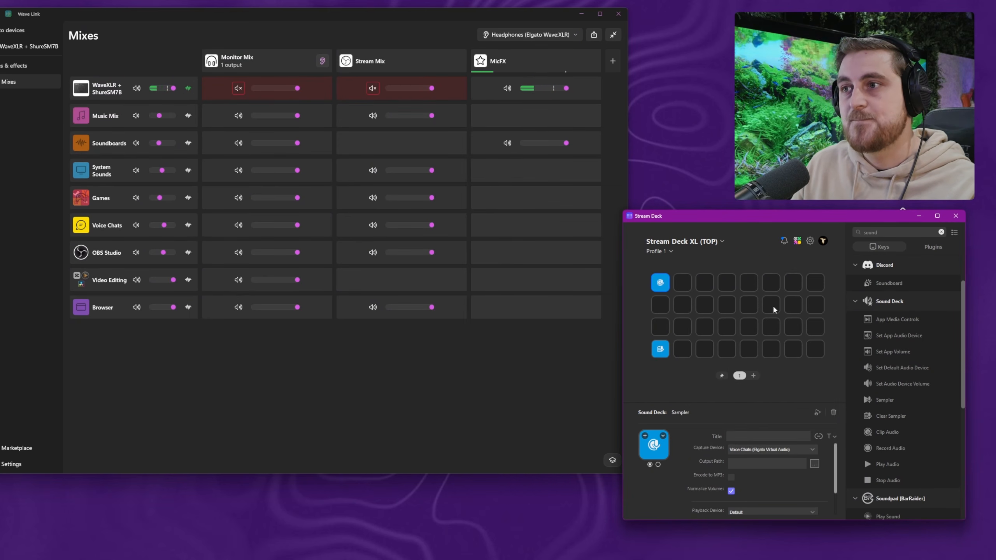
pyautogui.click(814, 464)
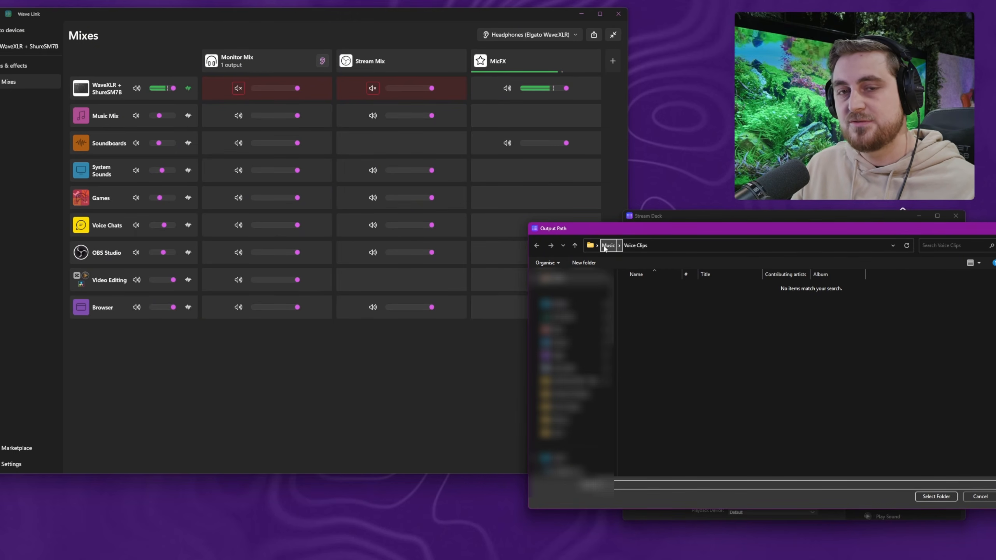
pyautogui.click(936, 496)
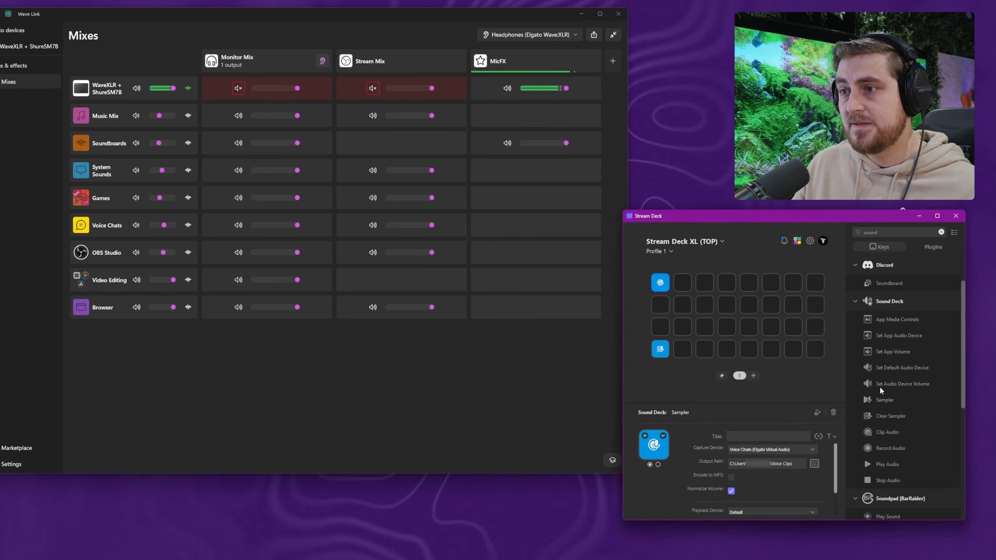
# - Set the Sampler's action to Play / Stop and its playback device to Soundboards (Elgato Virtual Audio)
pyautogui.scroll(-2, 749, 478)
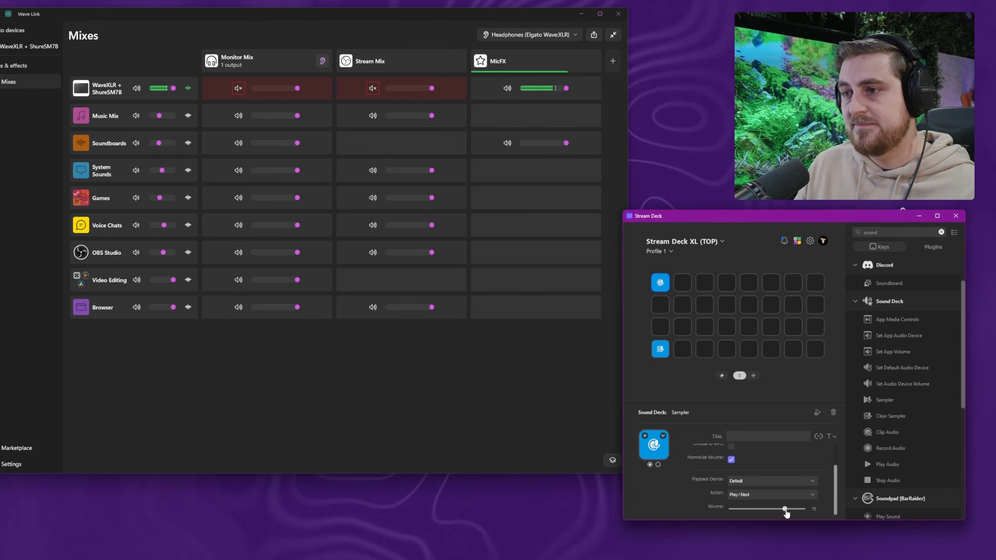
pyautogui.click(761, 494)
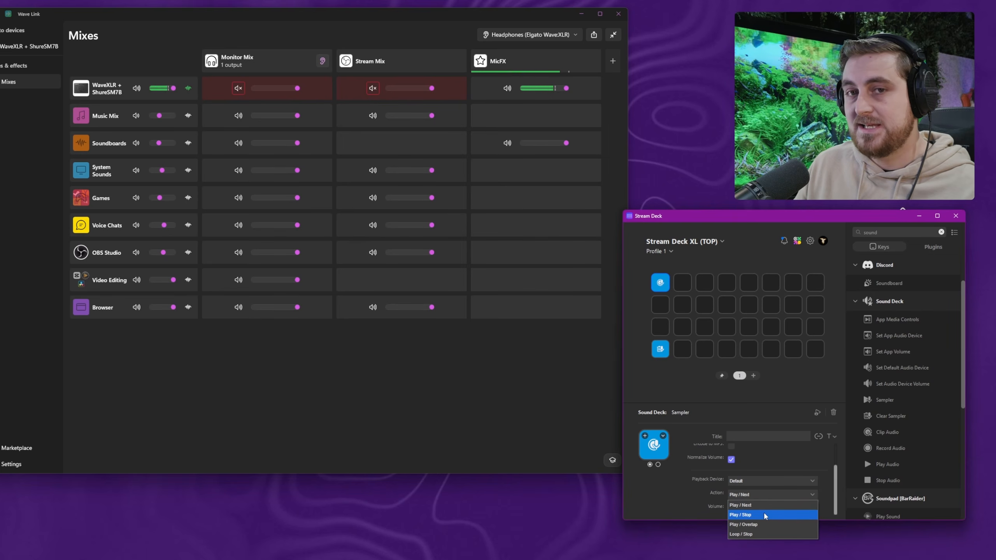
pyautogui.click(764, 513)
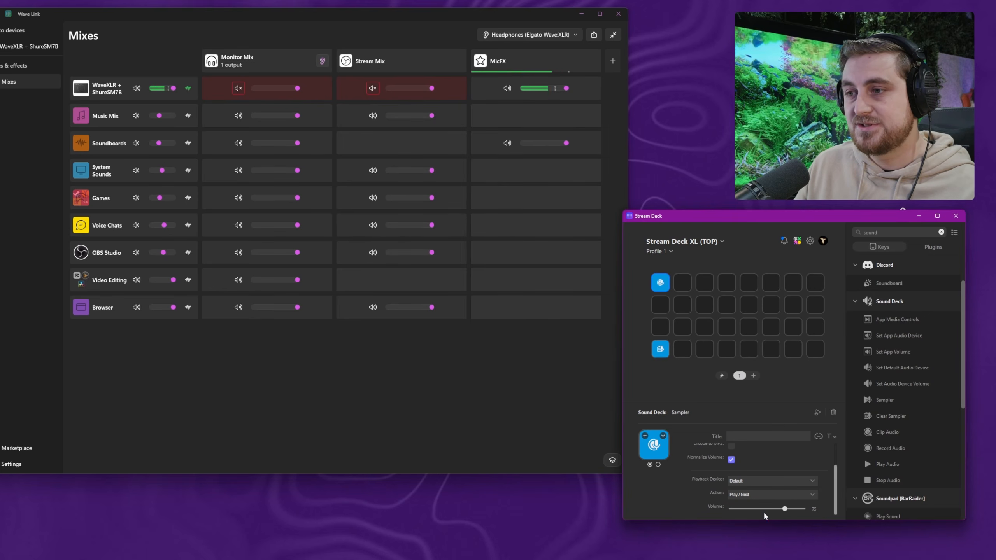
pyautogui.click(760, 481)
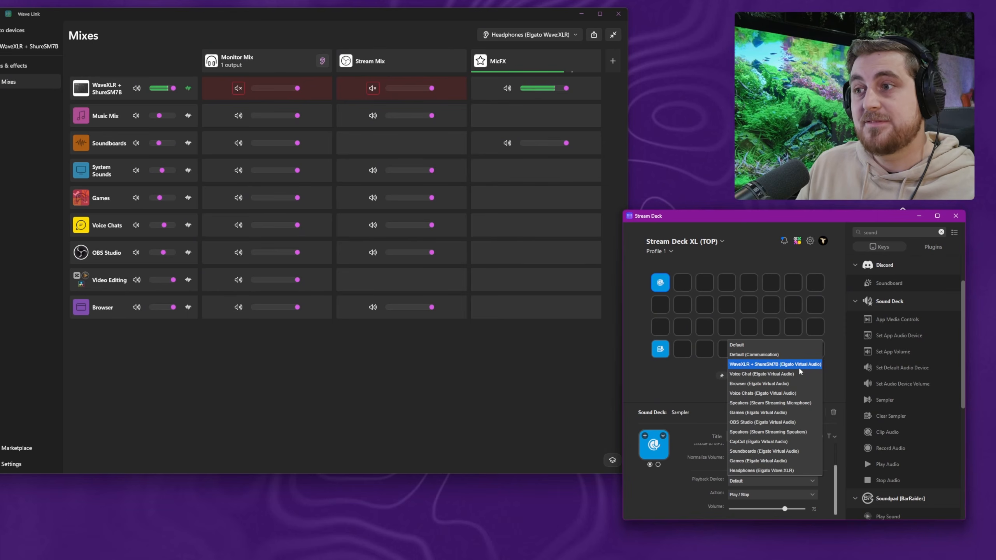
pyautogui.click(775, 451)
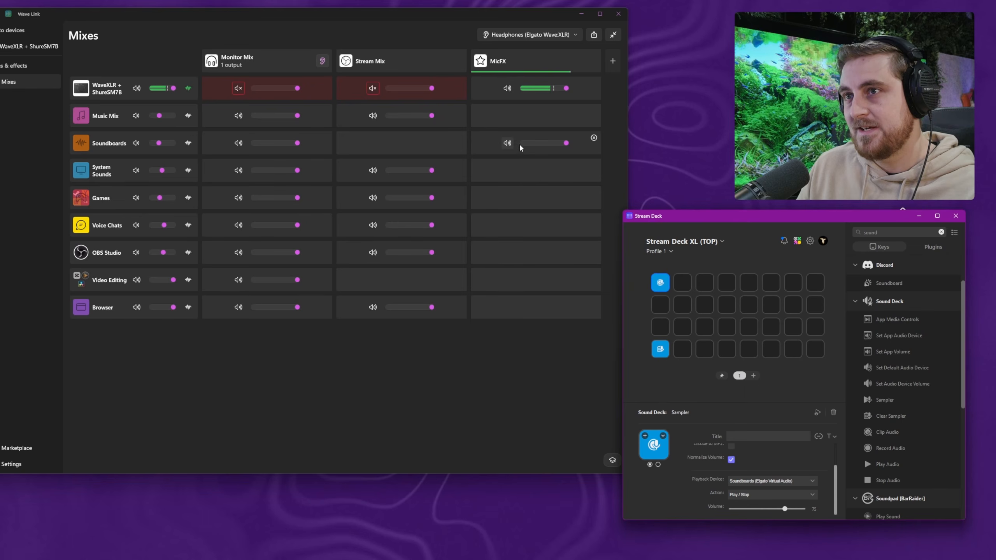
# - Copy the configured Sampler from the first key to the remaining seven keys of the Stream Deck XL's first row
pyautogui.moveTo(714, 213); pyautogui.dragTo(731, 233)
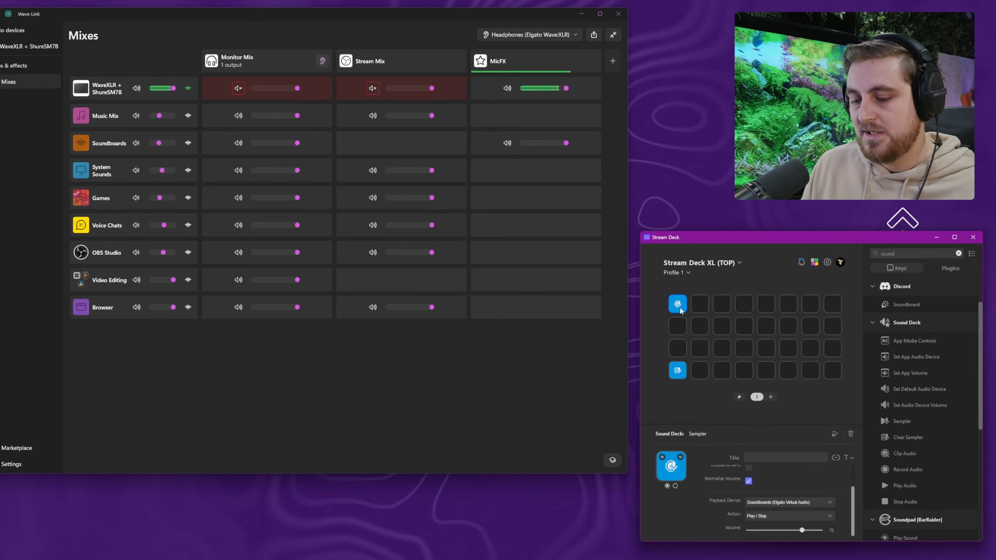
pyautogui.moveTo(680, 307); pyautogui.dragTo(703, 307)
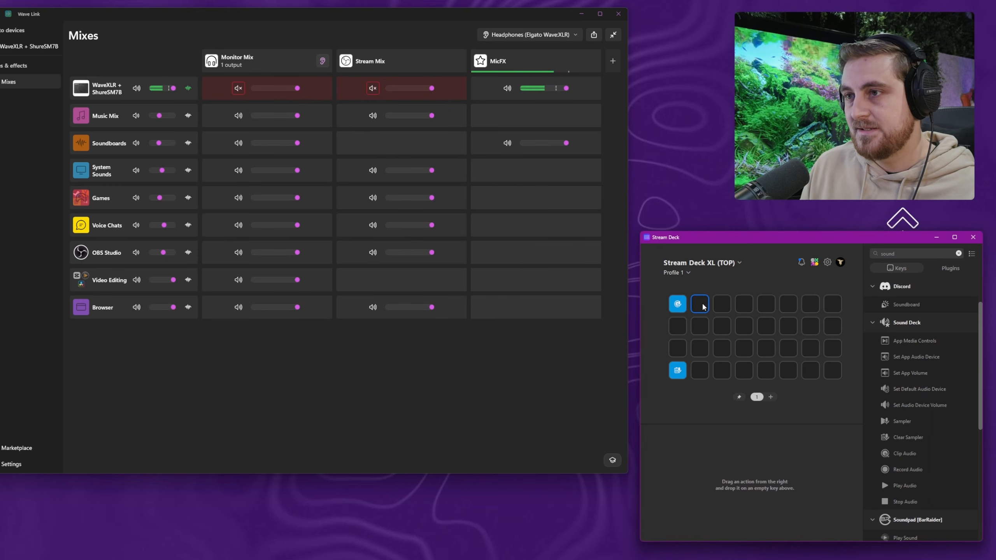
pyautogui.click(723, 306)
pyautogui.hotkey('ctrl', 'v')
pyautogui.click(748, 307)
pyautogui.hotkey('ctrl', 'v')
pyautogui.click(770, 307)
pyautogui.hotkey('ctrl', 'v')
pyautogui.click(793, 305)
pyautogui.hotkey('ctrl', 'v')
pyautogui.click(812, 305)
pyautogui.hotkey('ctrl', 'v')
pyautogui.click(833, 306)
pyautogui.hotkey('ctrl', 'v')
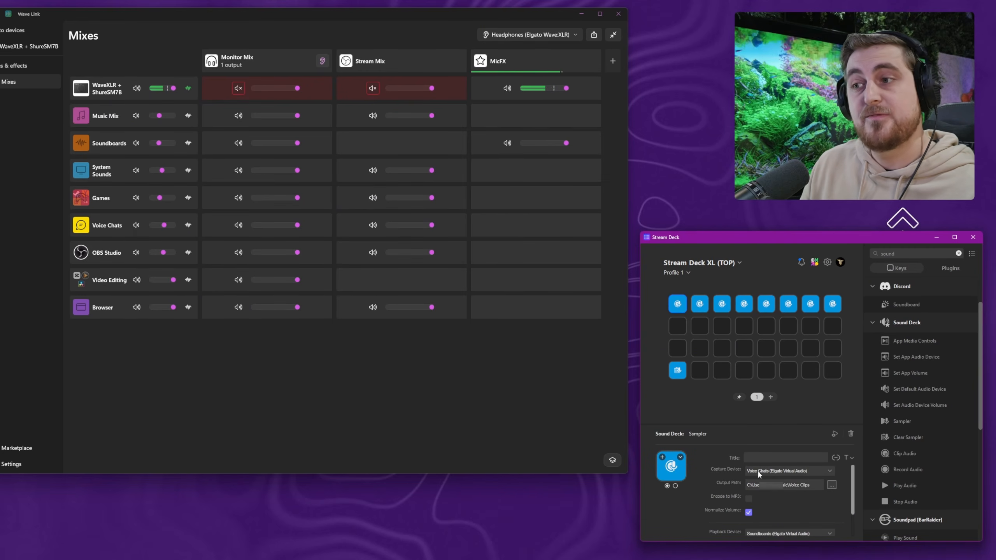
# - Bring up the Discord server window, place it over the Wave Link mixer and minimize it
pyautogui.click(627, 559)
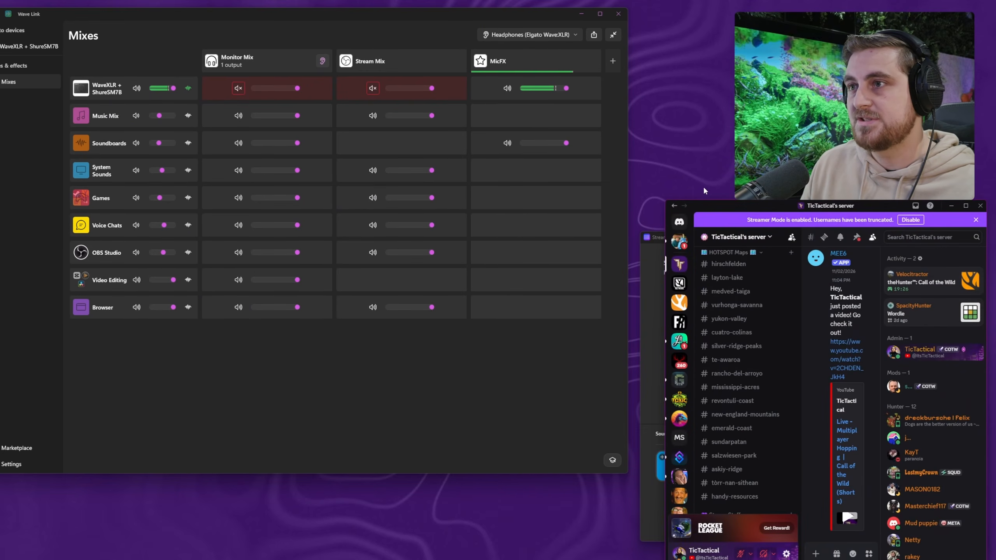
pyautogui.moveTo(751, 202); pyautogui.dragTo(701, 113)
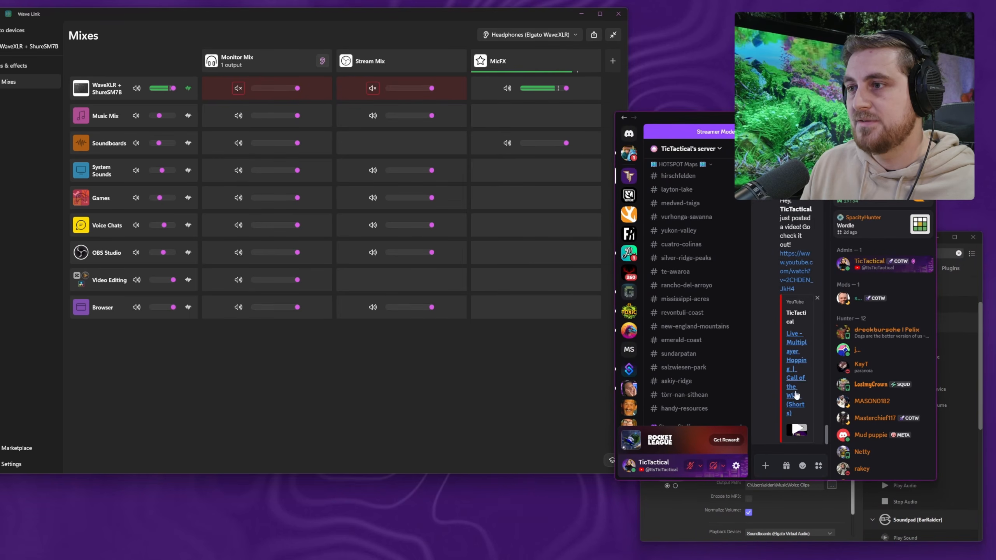
pyautogui.moveTo(780, 118); pyautogui.dragTo(841, 151)
pyautogui.moveTo(992, 127); pyautogui.dragTo(265, 191)
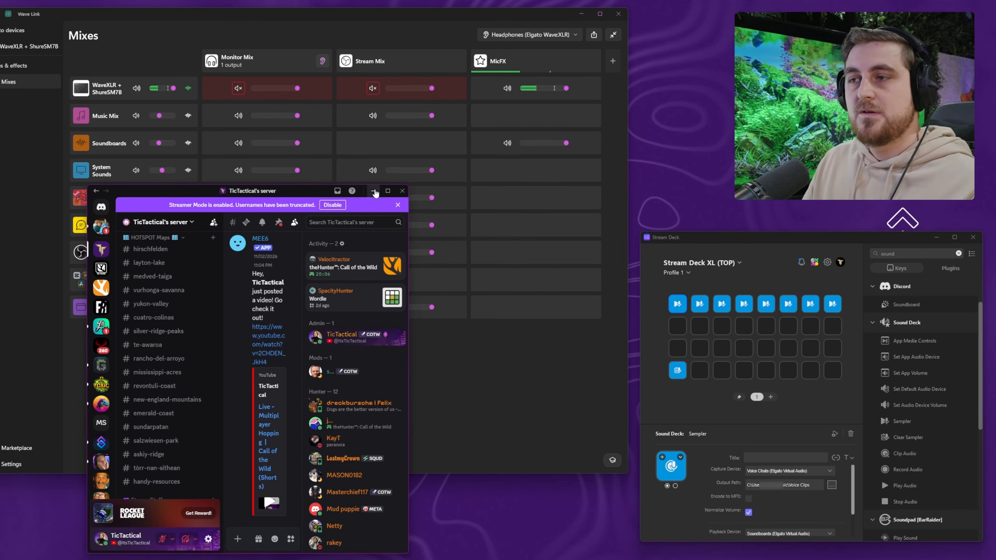
pyautogui.click(373, 191)
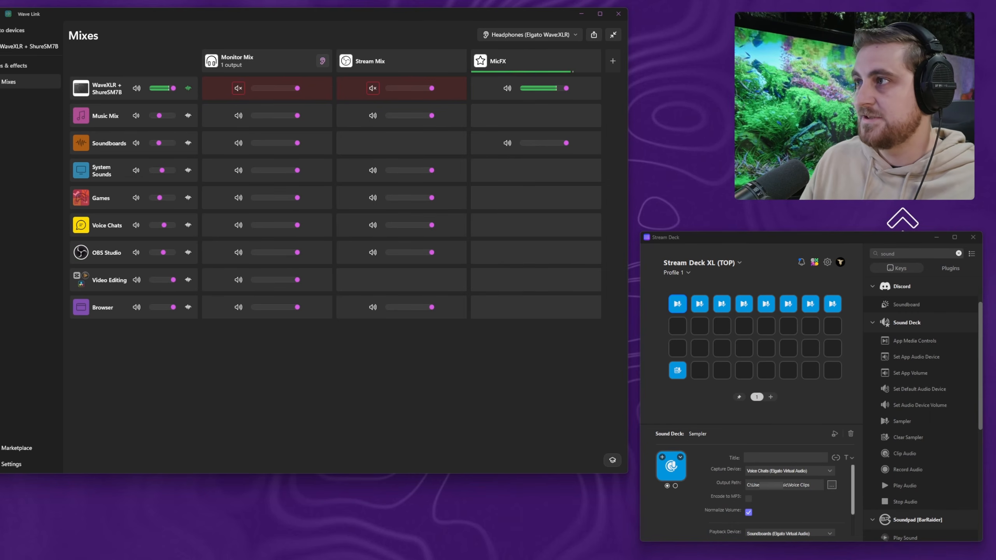
# - Switch to the browser, open the mictests.com result from the "mic tester" search and widen its window over the mixer
pyautogui.moveTo(995, 102); pyautogui.dragTo(317, 219)
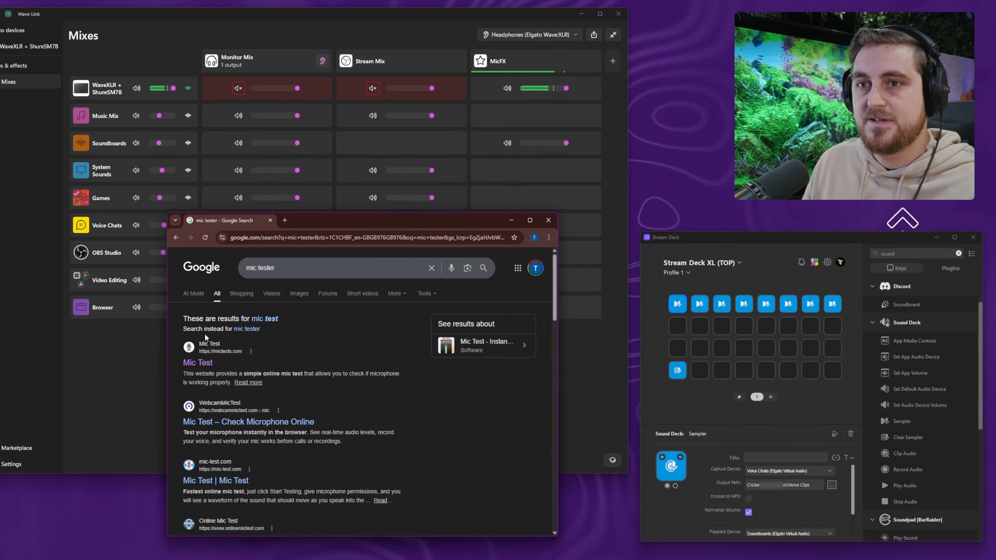
pyautogui.click(196, 363)
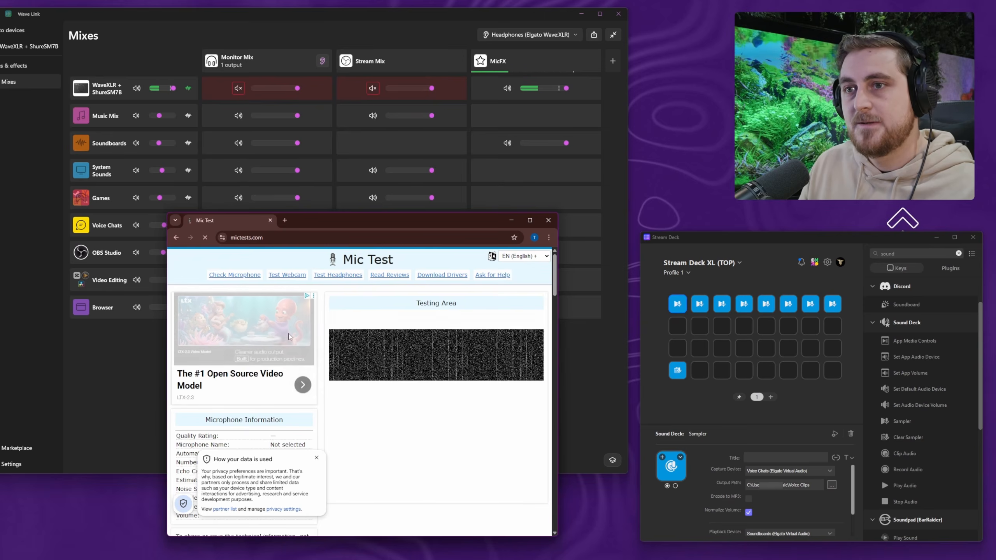
pyautogui.moveTo(424, 215); pyautogui.dragTo(346, 231)
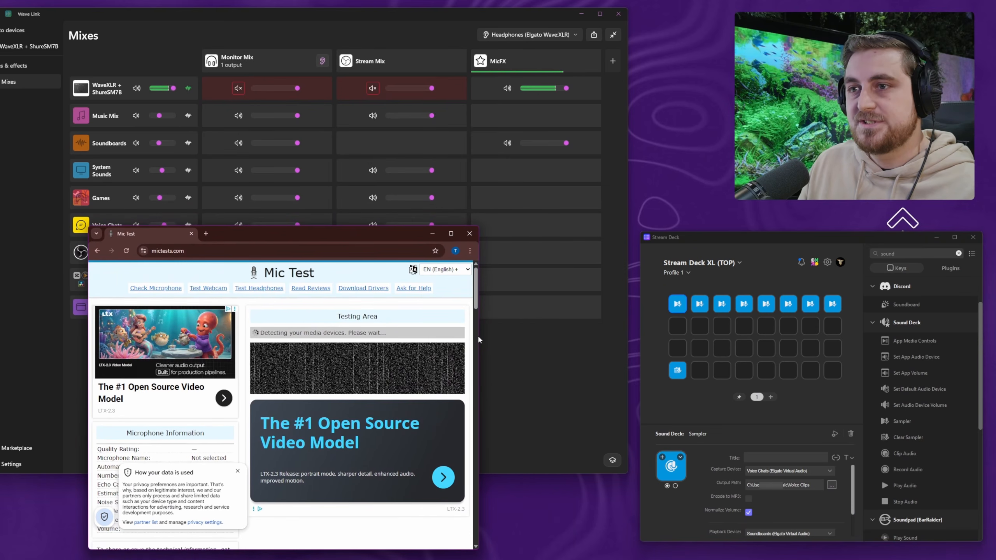
pyautogui.moveTo(479, 336); pyautogui.dragTo(520, 337)
# - Test the MicFX (Elgato Virtual Audio) microphone on the Mic Test page and close the browser window
pyautogui.click(330, 372)
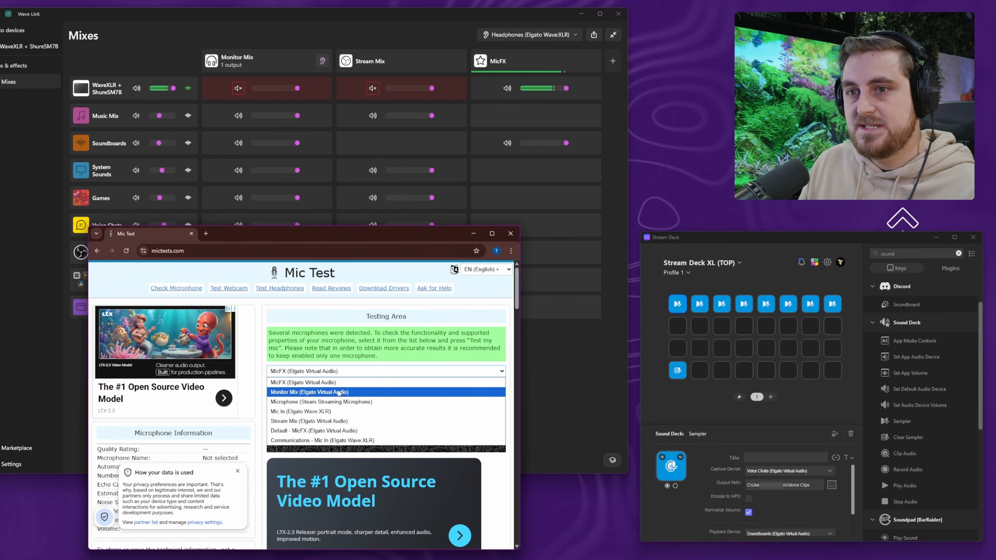
pyautogui.click(329, 382)
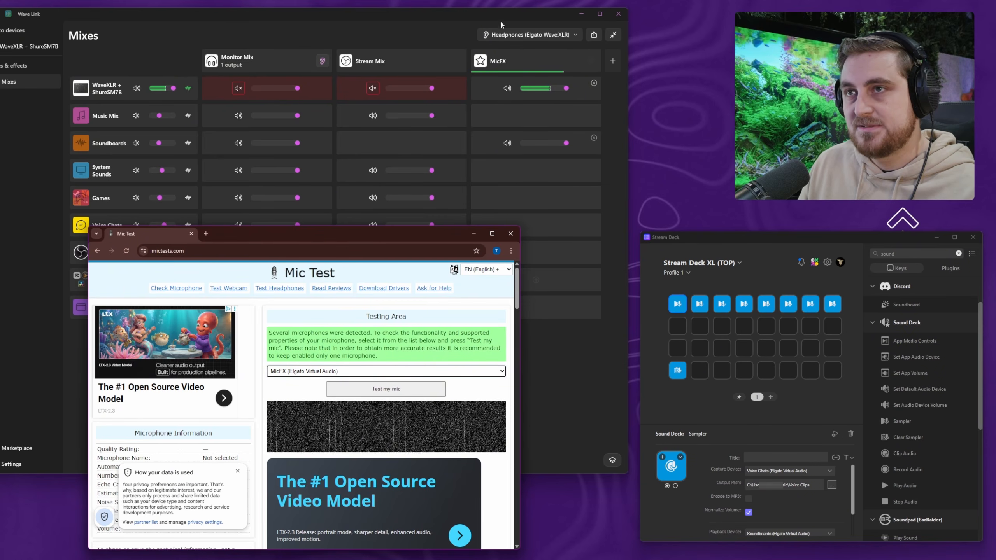
pyautogui.click(382, 389)
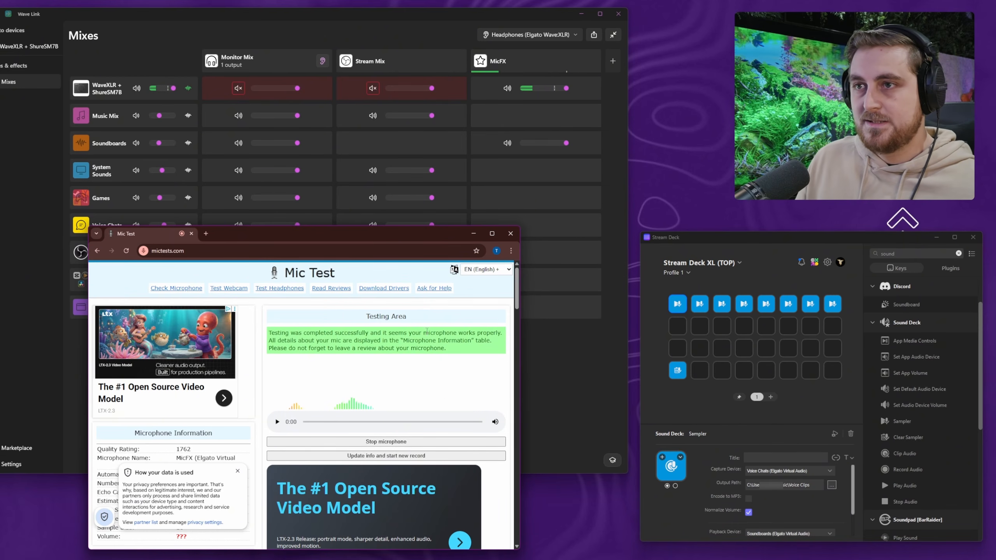
pyautogui.click(510, 234)
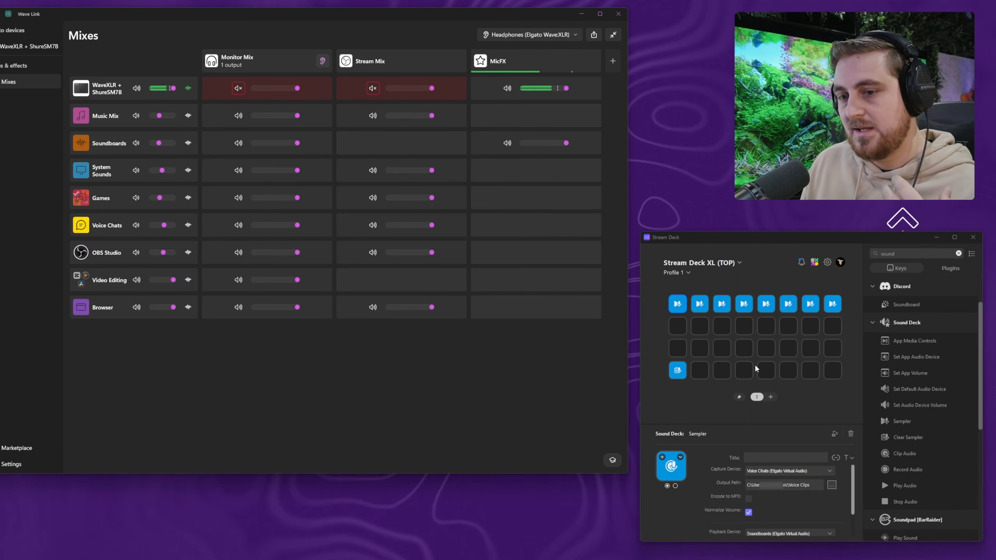
# - Add Play Audio to the first key of the third row, with playback device Soundboards (Elgato Virtual Audio) and action Play / Stop
pyautogui.moveTo(923, 487); pyautogui.dragTo(677, 347)
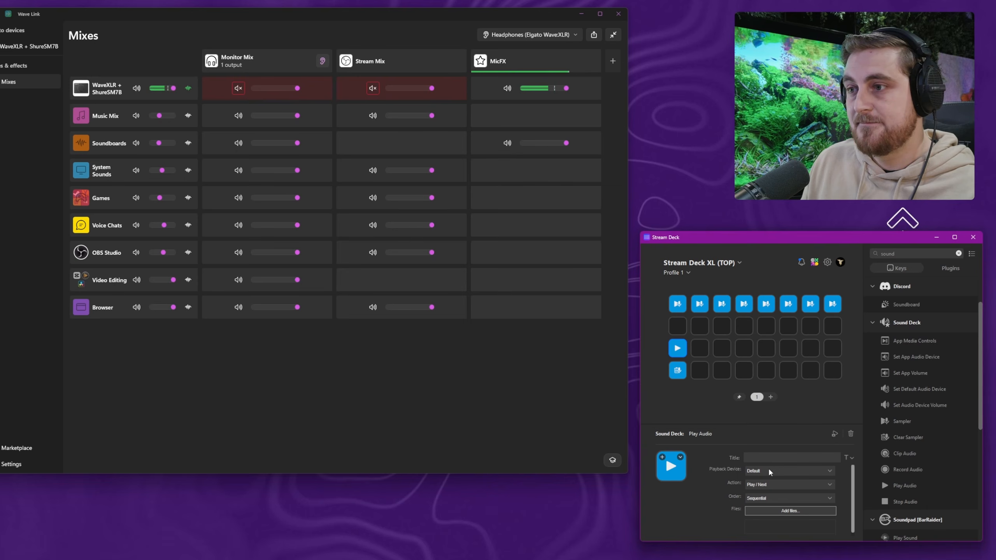
pyautogui.click(768, 470)
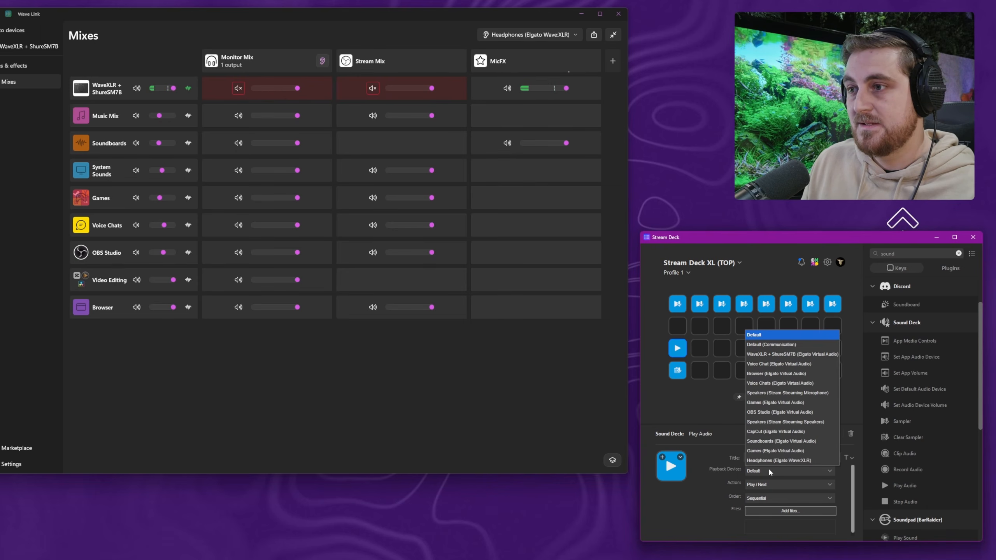
pyautogui.click(788, 440)
pyautogui.click(784, 490)
pyautogui.click(777, 510)
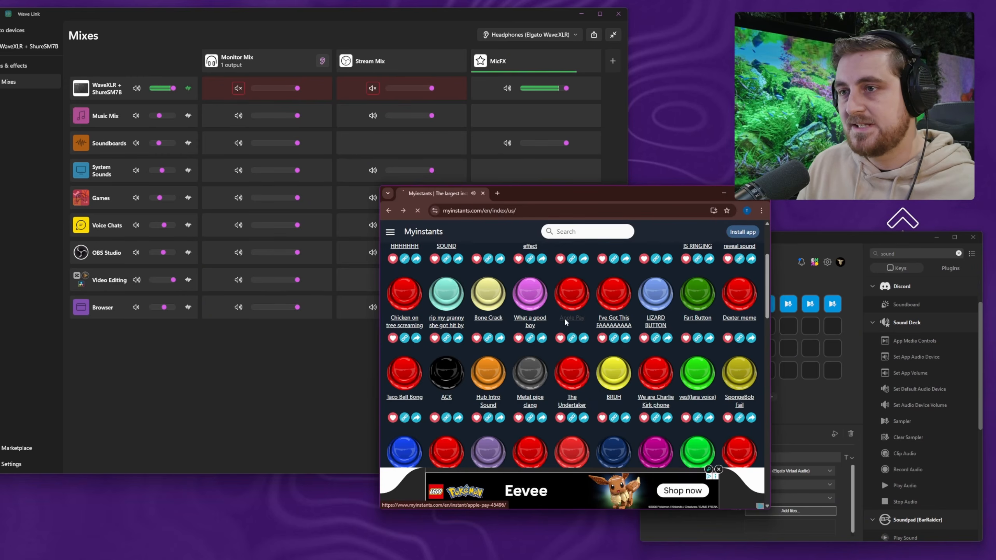
# - Download the Apple Pay sound as an MP3 from Myinstants and add applepay.mp3 to the Play Audio action's files
pyautogui.click(565, 321)
pyautogui.scroll(-2, 625, 361)
pyautogui.click(506, 466)
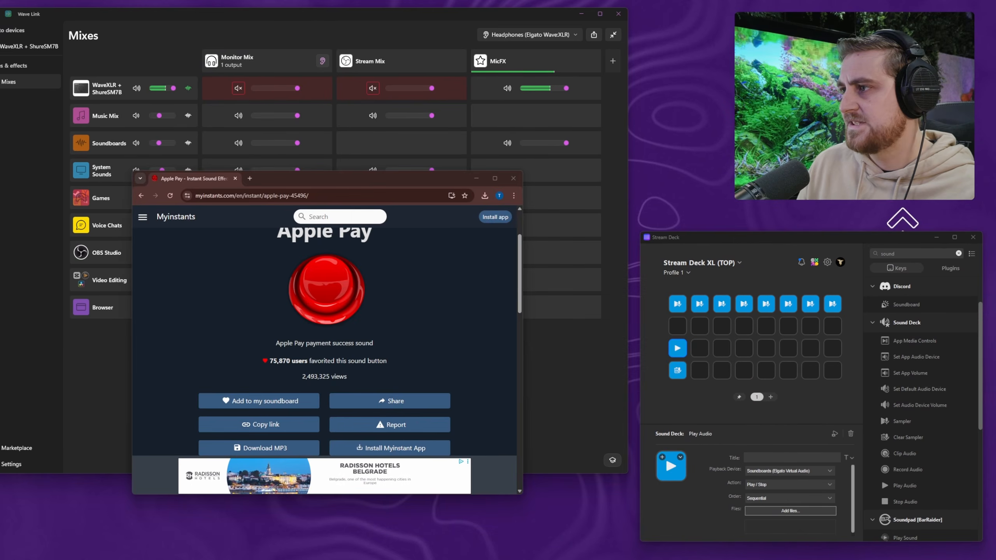
pyautogui.press('Return')
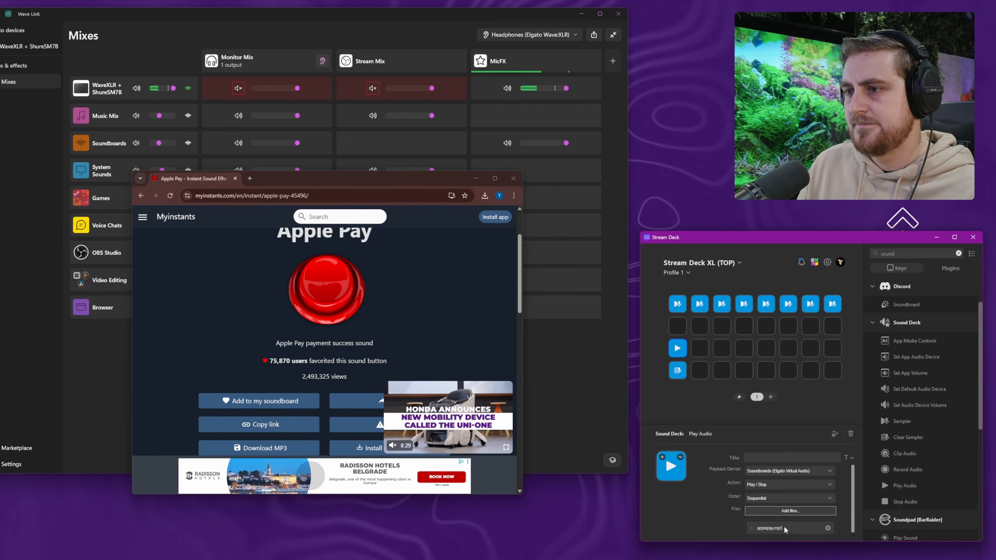
pyautogui.click(473, 177)
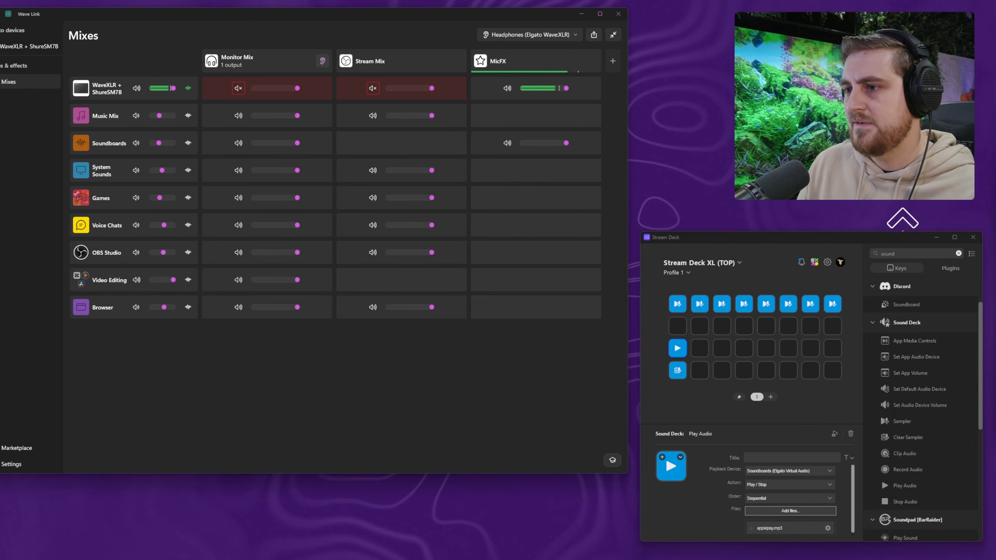
pyautogui.click(725, 378)
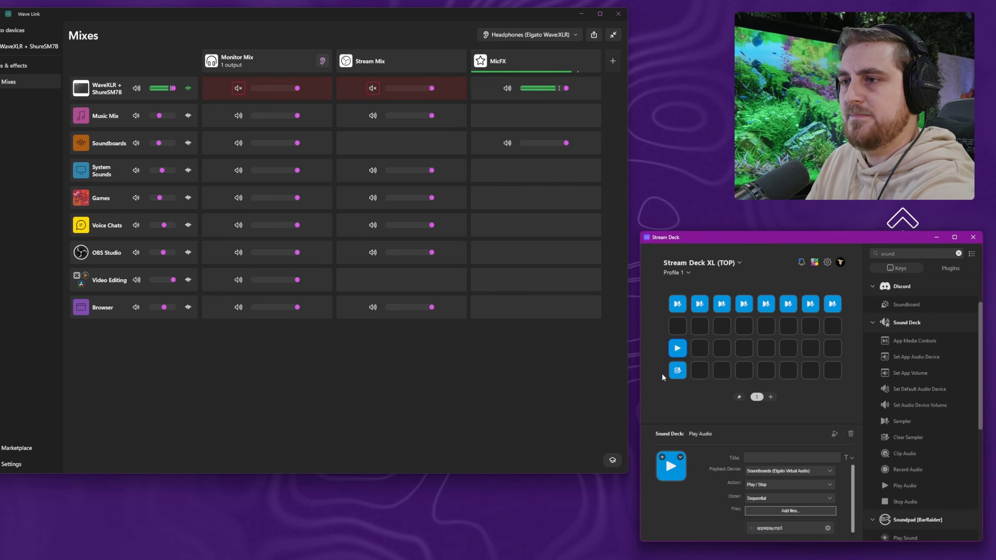
pyautogui.click(679, 352)
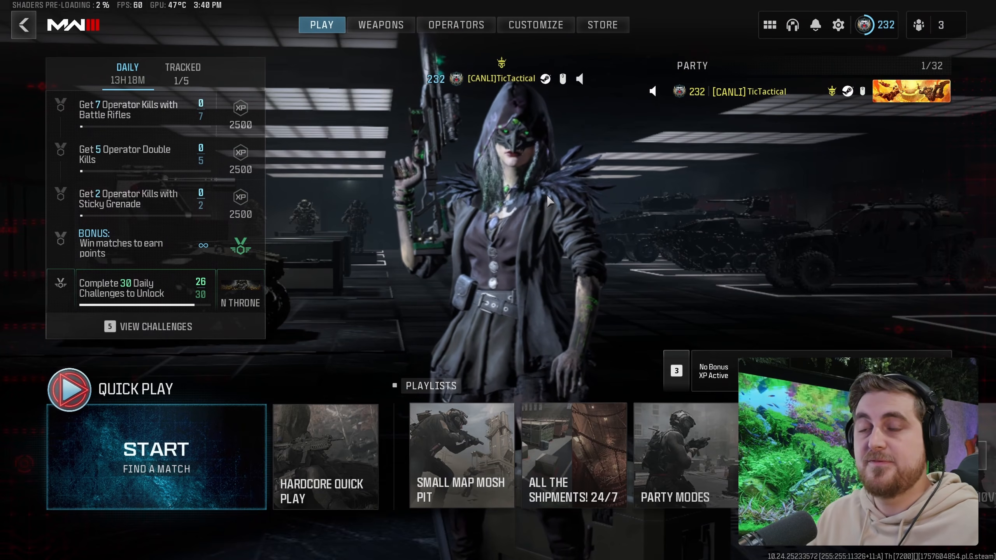
# - Switch to Call of Duty MWIII and examine the game sound, voice chat output and microphone input devices in its audio settings
pyautogui.click(838, 25)
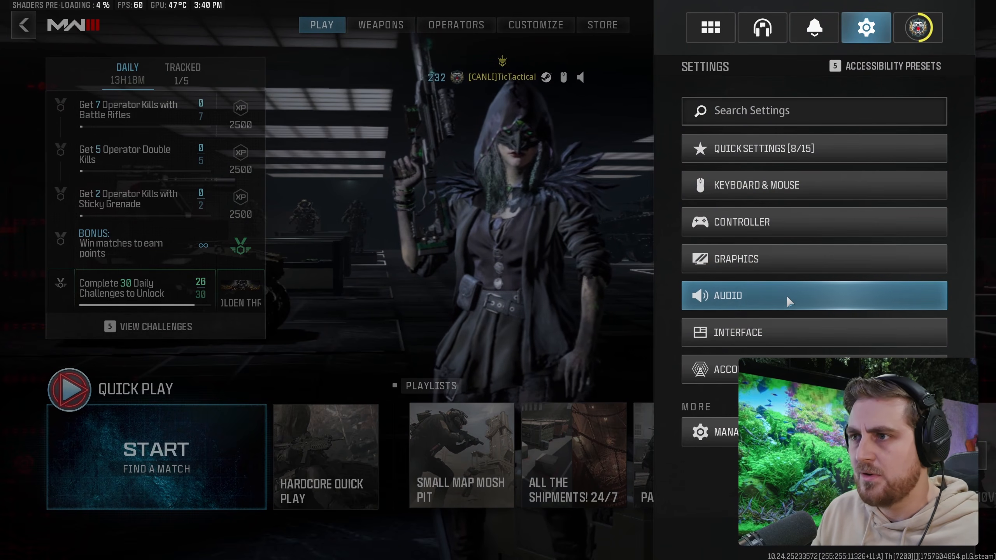
pyautogui.click(786, 295)
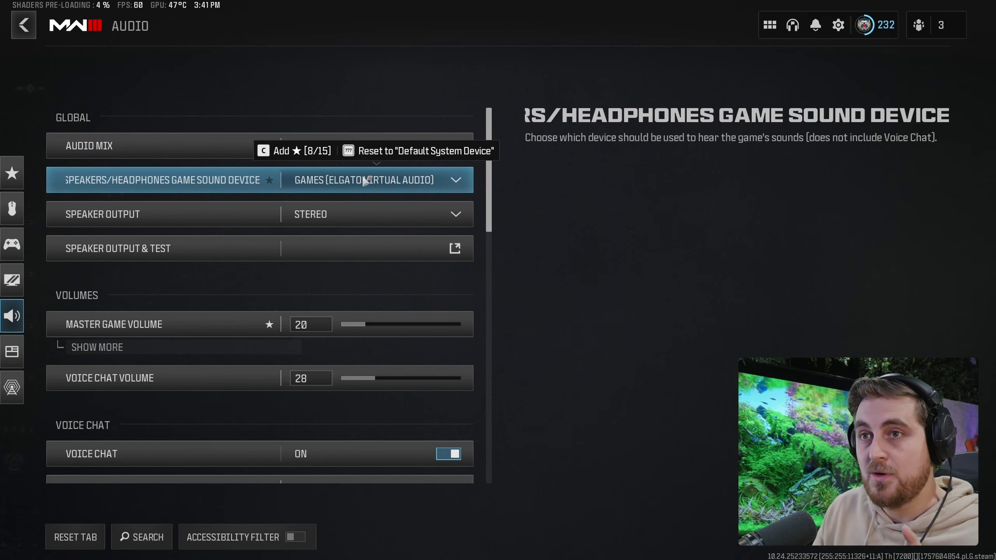
pyautogui.scroll(-7, 322, 271)
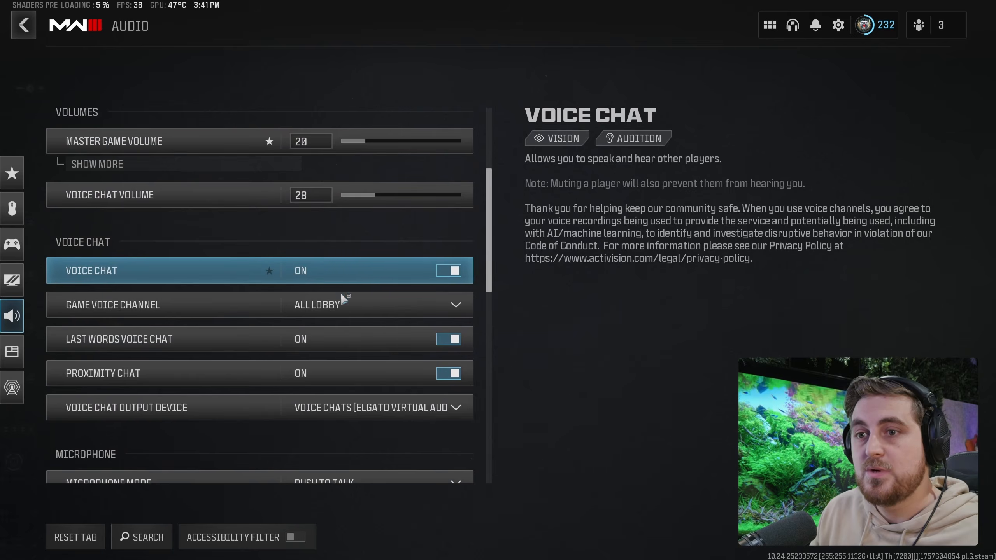
pyautogui.press('Up')
pyautogui.press('Up')
pyautogui.press('Down')
pyautogui.press('Down')
pyautogui.press('Down')
pyautogui.press('Down')
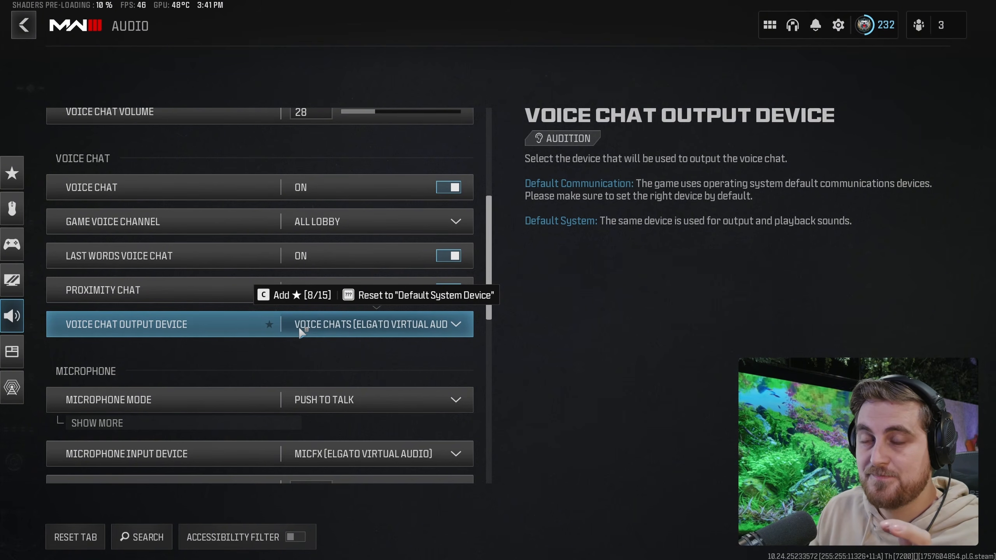
pyautogui.scroll(1, 301, 331)
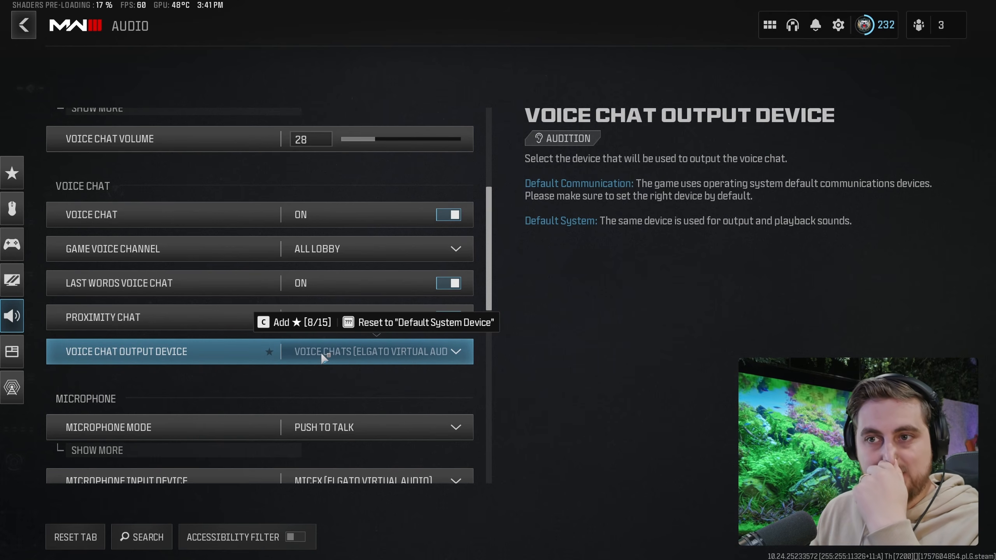
pyautogui.scroll(-3, 322, 355)
pyautogui.scroll(-3, 322, 355)
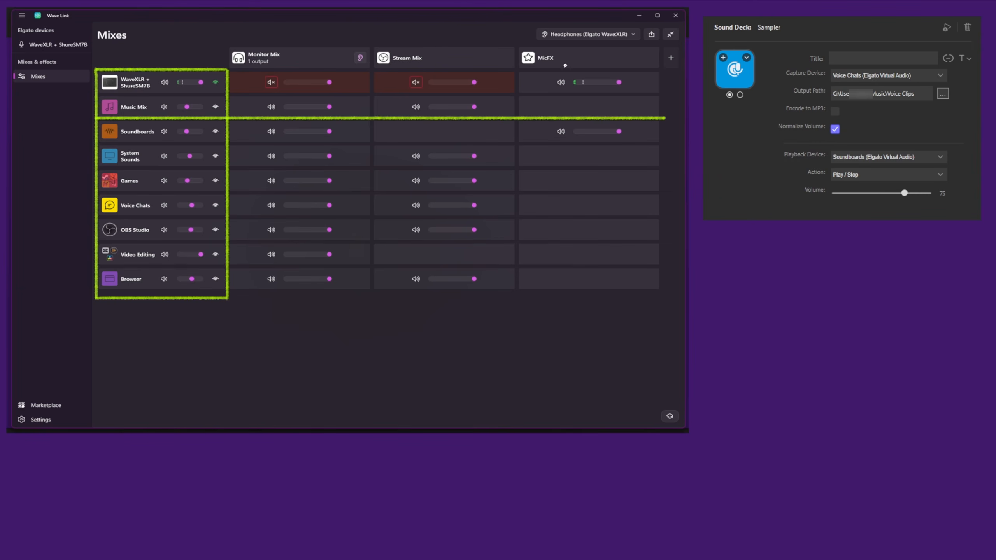
# - Annotate the mixer screenshot with outlines around the microphone and Soundboards rows and MicFX column, starring the microphone's MicFX cell
pyautogui.moveTo(221, 73); pyautogui.dragTo(661, 74)
pyautogui.moveTo(516, 41)
pyautogui.mouseDown()
pyautogui.moveTo(516, 297)
pyautogui.moveTo(661, 298)
pyautogui.moveTo(662, 47)
pyautogui.moveTo(511, 48)
pyautogui.moveTo(660, 41)
pyautogui.mouseUp()
pyautogui.hotkey('ctrl', 'z')
pyautogui.moveTo(637, 86)
pyautogui.mouseDown()
pyautogui.moveTo(627, 81)
pyautogui.moveTo(631, 90)
pyautogui.moveTo(657, 82)
pyautogui.mouseUp()
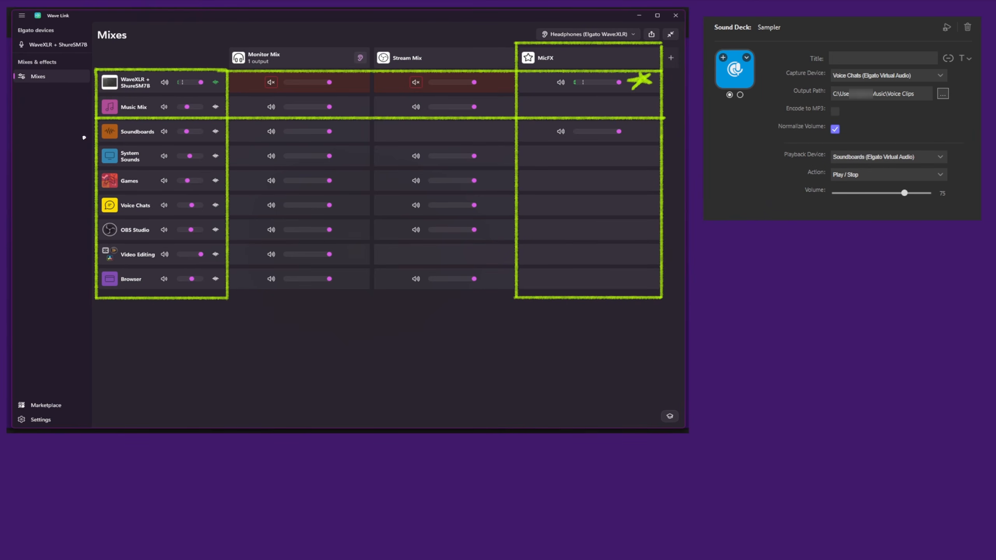
pyautogui.moveTo(94, 142); pyautogui.dragTo(662, 138)
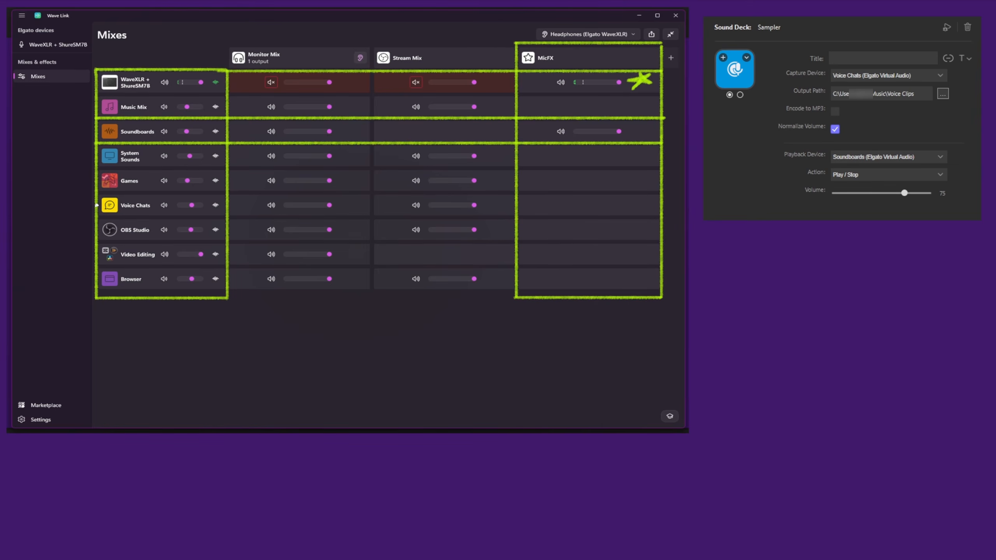
# - Draw a connector from the Voice Chats channel to a handwritten note reading DISCORD, GAMES and, below a divider, OUTPUT
pyautogui.moveTo(100, 204)
pyautogui.mouseDown()
pyautogui.moveTo(63, 204)
pyautogui.moveTo(62, 260)
pyautogui.moveTo(111, 339)
pyautogui.moveTo(119, 325)
pyautogui.moveTo(117, 338)
pyautogui.moveTo(170, 335)
pyautogui.moveTo(112, 359)
pyautogui.moveTo(157, 343)
pyautogui.moveTo(183, 351)
pyautogui.moveTo(172, 357)
pyautogui.mouseUp()
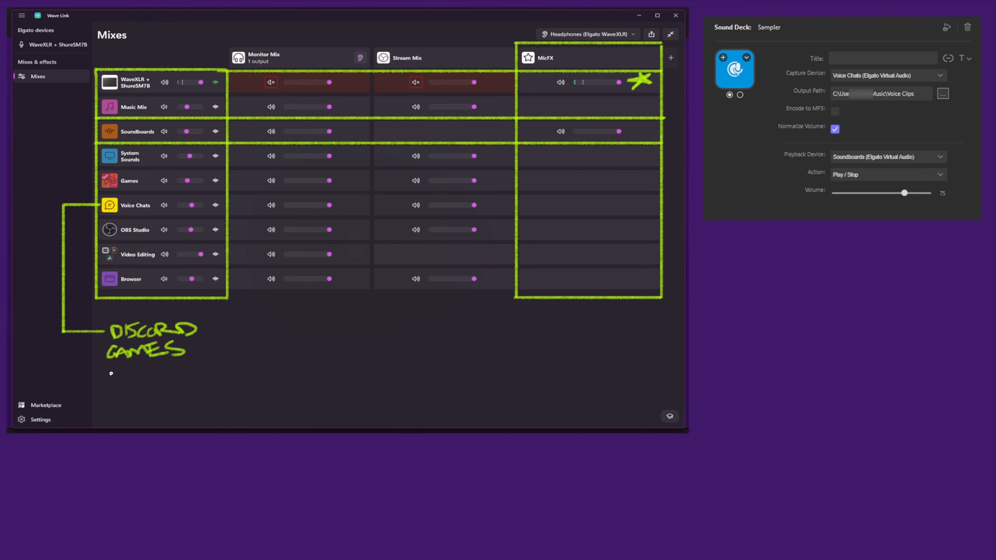
pyautogui.moveTo(101, 368); pyautogui.dragTo(204, 366)
pyautogui.moveTo(112, 380); pyautogui.dragTo(140, 387)
pyautogui.moveTo(123, 382); pyautogui.dragTo(142, 378)
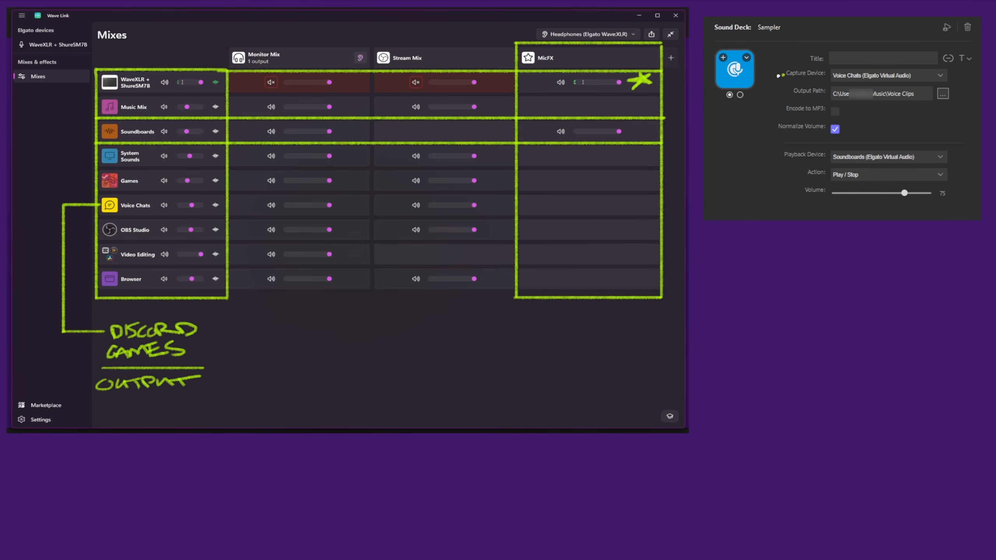
# - Draw a line with arrowheads leading from the DISCORD GAMES note to the Sampler's Capture Device setting
pyautogui.moveTo(785, 74)
pyautogui.mouseDown()
pyautogui.moveTo(229, 342)
pyautogui.moveTo(201, 342)
pyautogui.moveTo(270, 343)
pyautogui.moveTo(253, 355)
pyautogui.mouseUp()
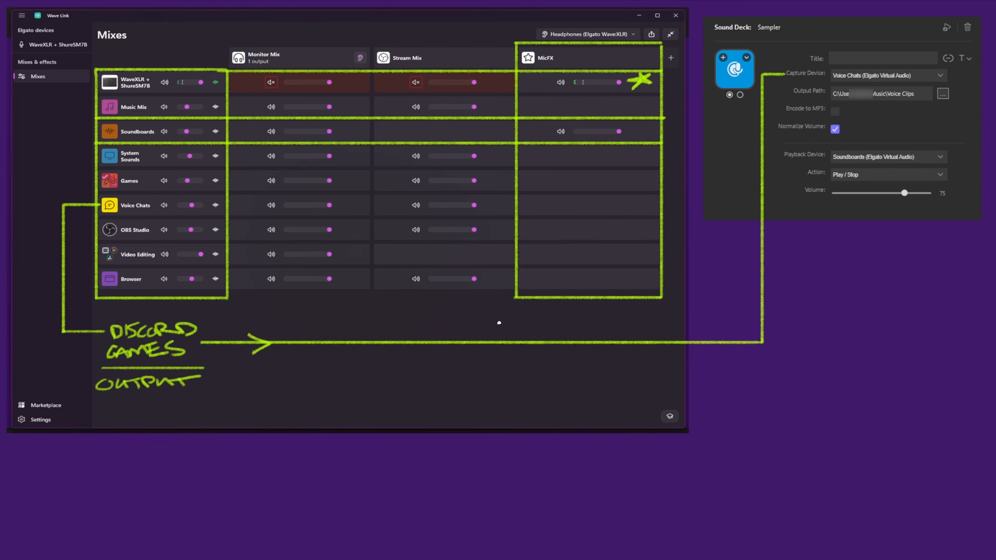
pyautogui.moveTo(546, 333)
pyautogui.mouseDown()
pyautogui.moveTo(561, 343)
pyautogui.moveTo(537, 351)
pyautogui.mouseUp()
pyautogui.moveTo(749, 271)
pyautogui.mouseDown()
pyautogui.moveTo(761, 257)
pyautogui.moveTo(772, 271)
pyautogui.mouseUp()
pyautogui.moveTo(750, 129)
pyautogui.mouseDown()
pyautogui.moveTo(760, 114)
pyautogui.moveTo(773, 126)
pyautogui.mouseUp()
# - Sketch a play button below the Sampler key and draw an arrow from it and the boxed Playback Device to Soundboards' MicFX cell
pyautogui.moveTo(721, 118)
pyautogui.mouseDown()
pyautogui.moveTo(720, 142)
pyautogui.moveTo(744, 132)
pyautogui.moveTo(718, 141)
pyautogui.moveTo(726, 124)
pyautogui.moveTo(720, 137)
pyautogui.moveTo(740, 135)
pyautogui.moveTo(715, 113)
pyautogui.moveTo(702, 142)
pyautogui.moveTo(745, 149)
pyautogui.moveTo(753, 123)
pyautogui.moveTo(741, 120)
pyautogui.mouseUp()
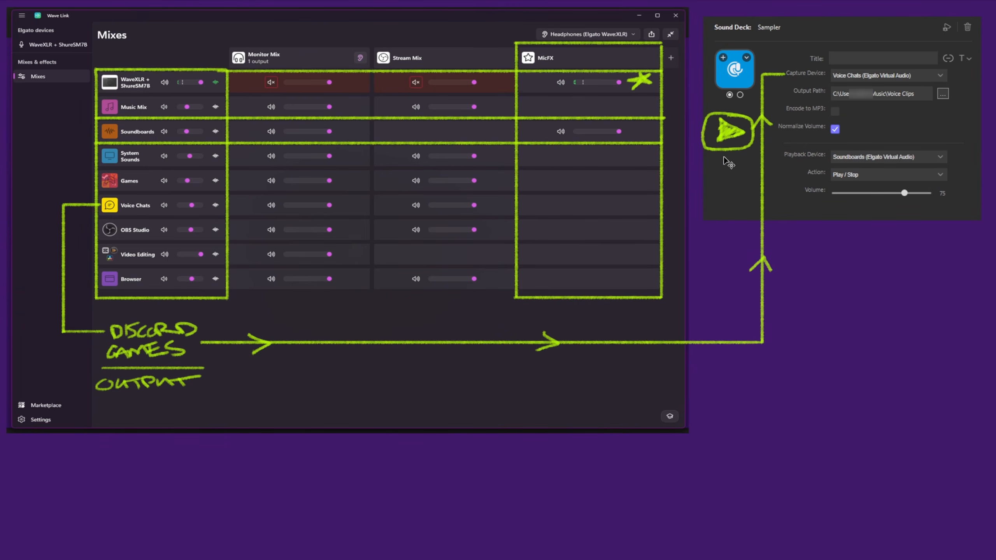
pyautogui.moveTo(724, 154)
pyautogui.mouseDown()
pyautogui.moveTo(719, 165)
pyautogui.moveTo(964, 165)
pyautogui.moveTo(957, 148)
pyautogui.moveTo(854, 147)
pyautogui.moveTo(675, 167)
pyautogui.moveTo(673, 132)
pyautogui.moveTo(629, 133)
pyautogui.moveTo(645, 139)
pyautogui.mouseUp()
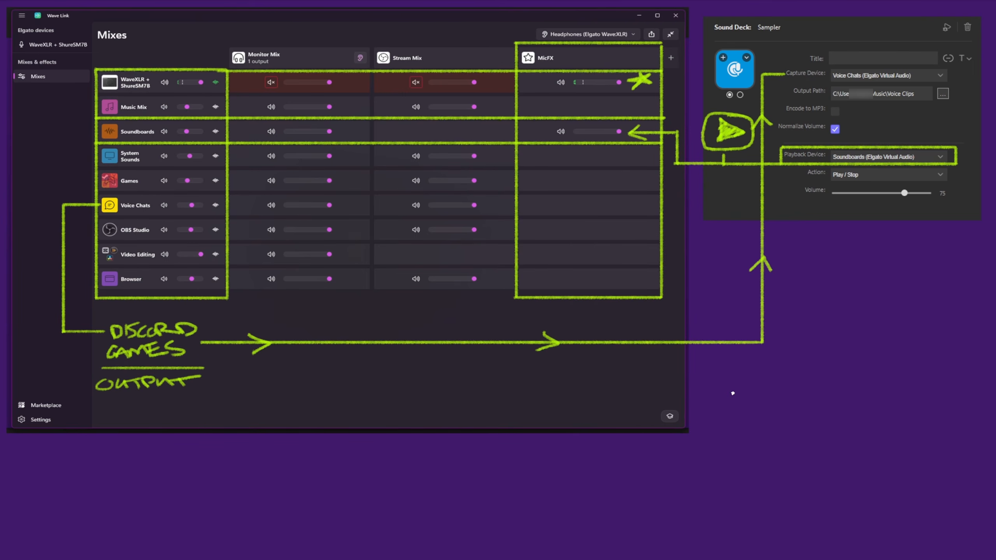
# - Write the note MIC = MICFX below the Sampler settings, underlining MICFX there and in the mixer's column heading
pyautogui.moveTo(722, 395)
pyautogui.mouseDown()
pyautogui.moveTo(725, 383)
pyautogui.moveTo(747, 395)
pyautogui.moveTo(752, 384)
pyautogui.moveTo(766, 394)
pyautogui.moveTo(828, 387)
pyautogui.mouseUp()
pyautogui.hotkey('ctrl', 'z')
pyautogui.moveTo(829, 387); pyautogui.dragTo(842, 394)
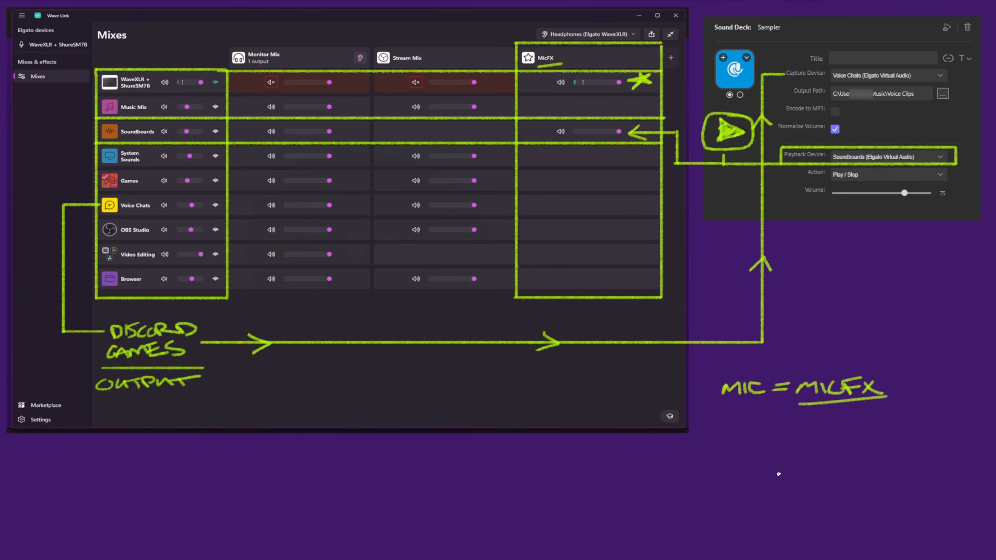
# - Write GAME = GAMES with a star and VC = VOICE CHATS with two ticks, separated by a divider, repeating the marks beside the matching channels
pyautogui.moveTo(728, 423)
pyautogui.mouseDown()
pyautogui.moveTo(714, 435)
pyautogui.moveTo(911, 425)
pyautogui.moveTo(916, 417)
pyautogui.moveTo(898, 433)
pyautogui.mouseUp()
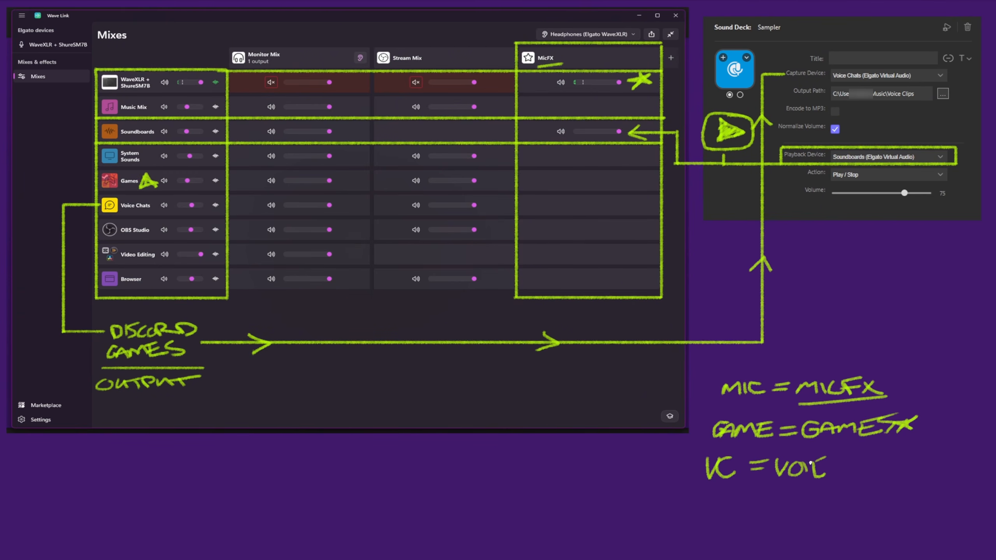
pyautogui.moveTo(807, 458)
pyautogui.mouseDown()
pyautogui.moveTo(826, 456)
pyautogui.moveTo(831, 473)
pyautogui.moveTo(846, 475)
pyautogui.mouseUp()
pyautogui.moveTo(833, 470); pyautogui.dragTo(844, 467)
pyautogui.hotkey('ctrl', 'z')
pyautogui.hotkey('ctrl', 'z')
pyautogui.hotkey('ctrl', 'z')
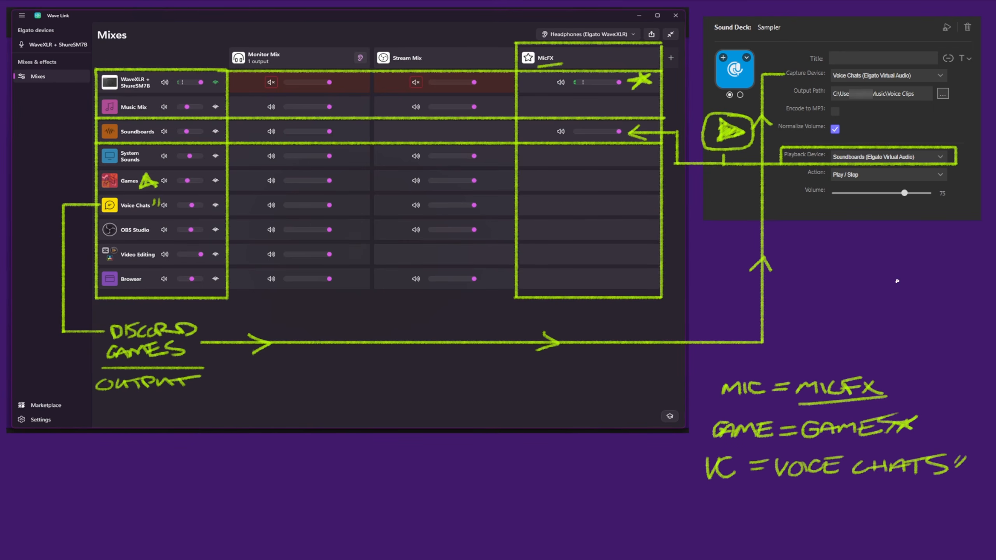
pyautogui.moveTo(684, 451); pyautogui.dragTo(984, 447)
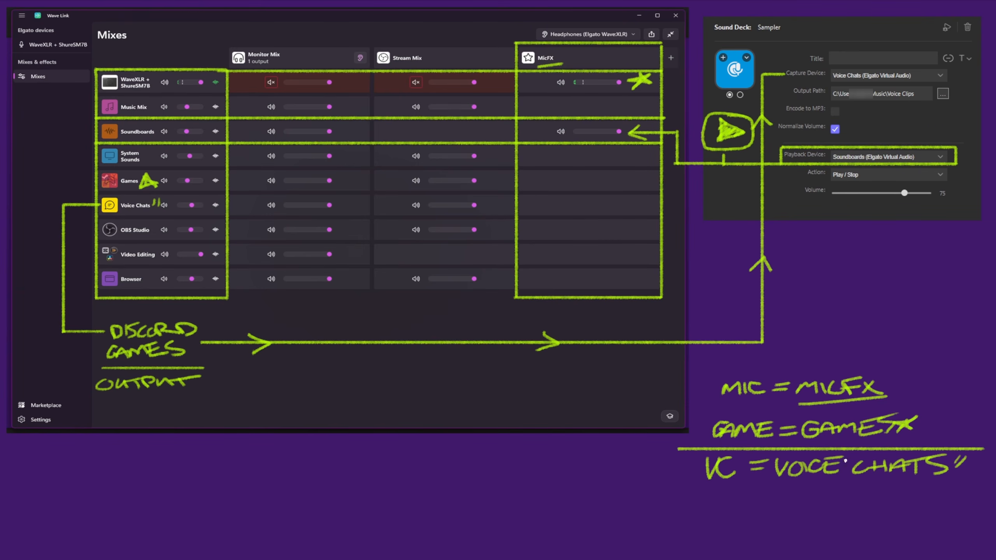
# - Draw an arrow from the GAME = GAMES note to the Sampler's Capture Device setting and scribble out the VC = VOICE CHATS note
pyautogui.moveTo(956, 424)
pyautogui.mouseDown()
pyautogui.moveTo(981, 424)
pyautogui.moveTo(985, 74)
pyautogui.moveTo(919, 76)
pyautogui.moveTo(930, 83)
pyautogui.mouseUp()
pyautogui.hotkey('ctrl', 'z')
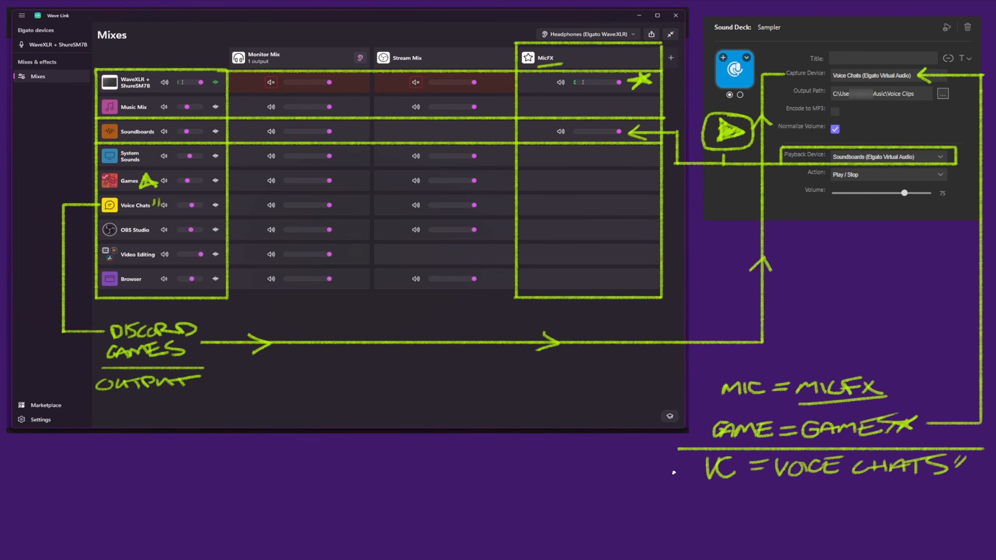
pyautogui.moveTo(704, 456)
pyautogui.mouseDown()
pyautogui.moveTo(721, 451)
pyautogui.moveTo(747, 480)
pyautogui.moveTo(800, 455)
pyautogui.moveTo(815, 485)
pyautogui.moveTo(935, 453)
pyautogui.moveTo(986, 454)
pyautogui.moveTo(931, 487)
pyautogui.mouseUp()
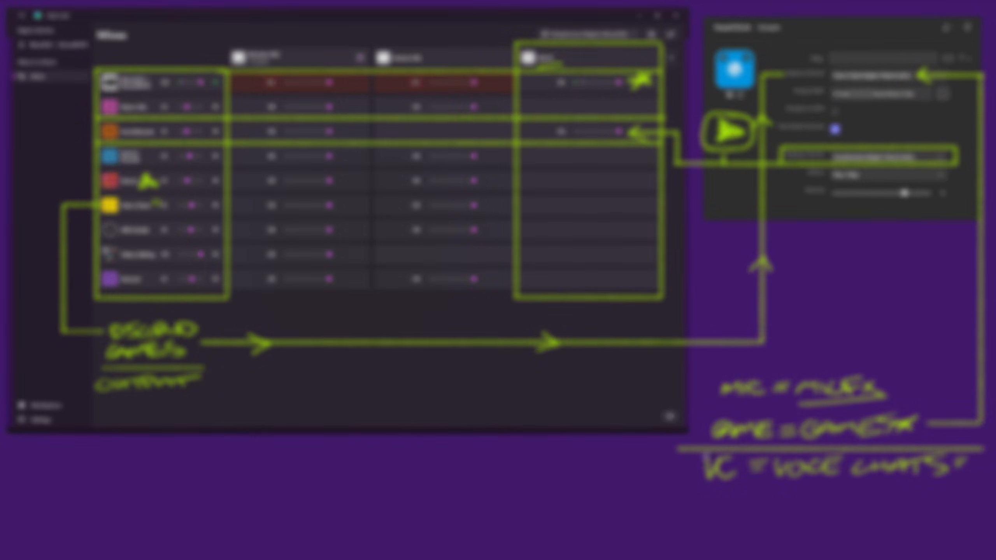
pyautogui.moveTo(726, 455)
pyautogui.mouseDown()
pyautogui.moveTo(856, 454)
pyautogui.moveTo(890, 484)
pyautogui.moveTo(972, 466)
pyautogui.moveTo(932, 487)
pyautogui.mouseUp()
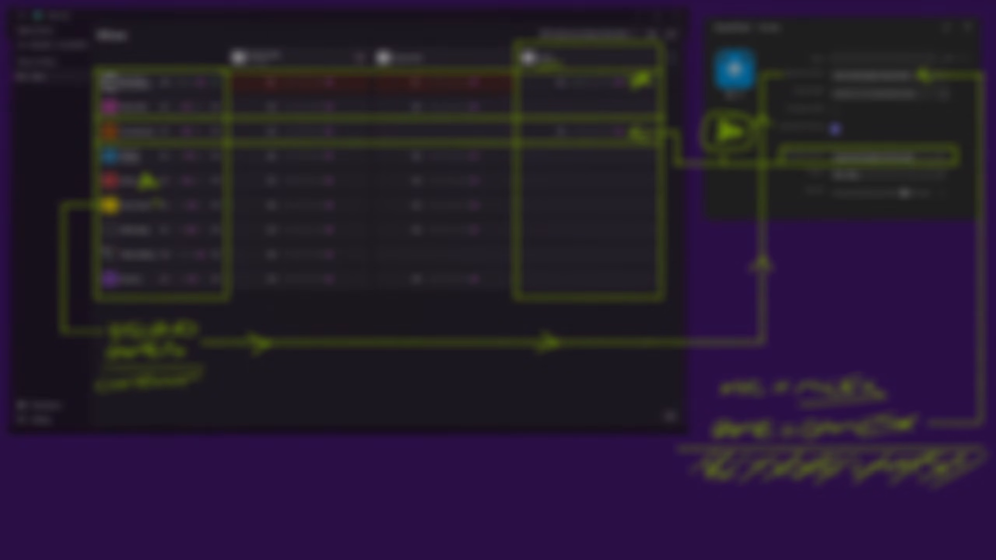